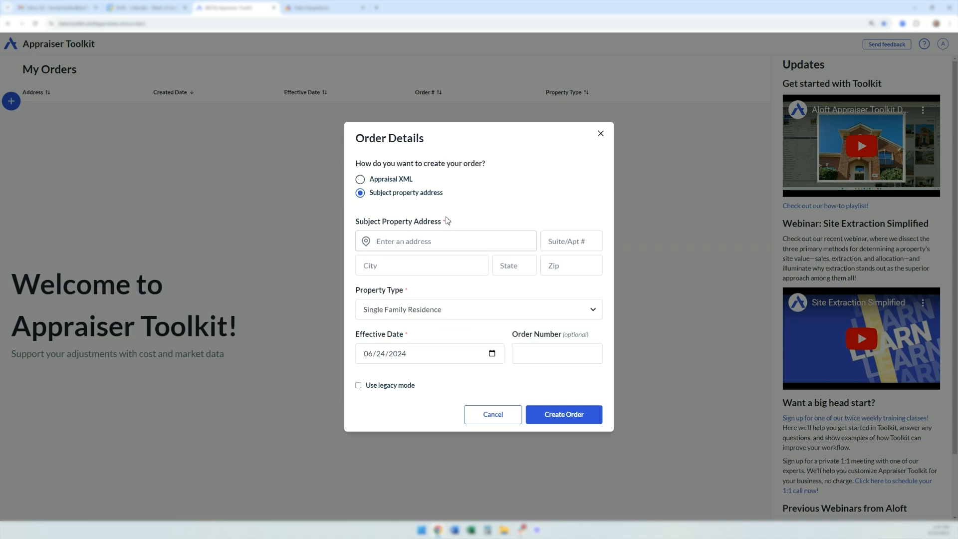
Step: Choose to create the order from an appraisal XML and upload the subject property's XML file
{"action": "left_click", "coordinate": [382, 180]}
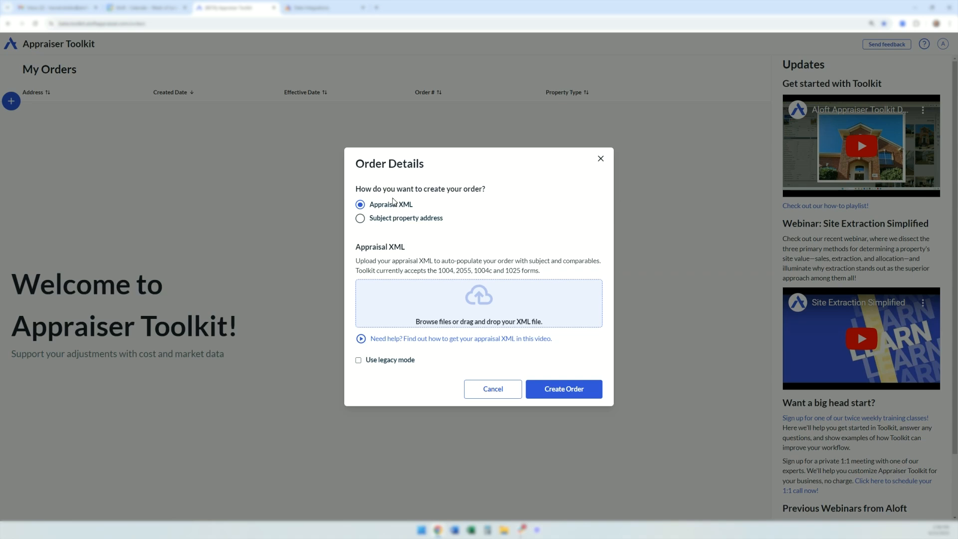
{"action": "left_click", "coordinate": [474, 301]}
{"action": "left_click", "coordinate": [100, 60]}
{"action": "left_click", "coordinate": [244, 293]}
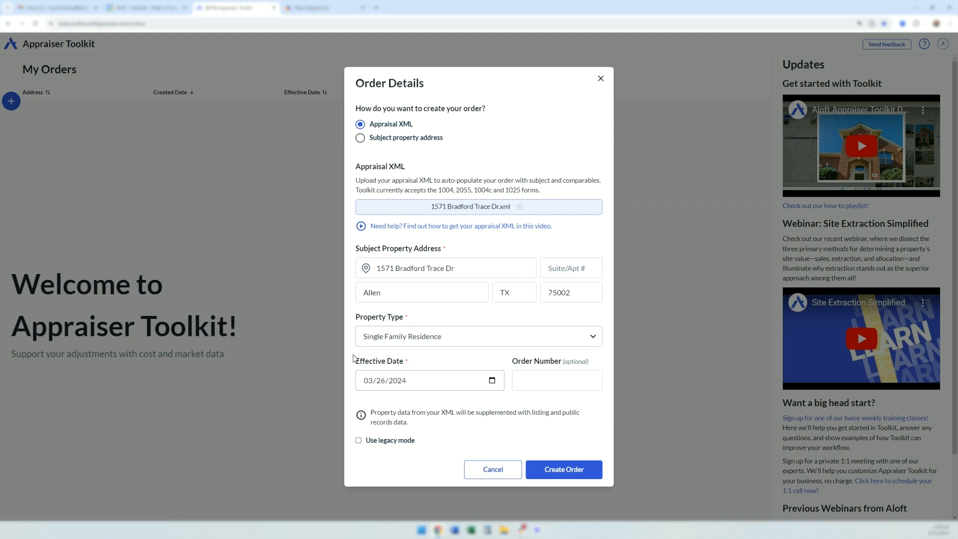
Step: Check the calendar for the effective date, keep it at 03/26/2024, and create the order
{"action": "left_click", "coordinate": [492, 382]}
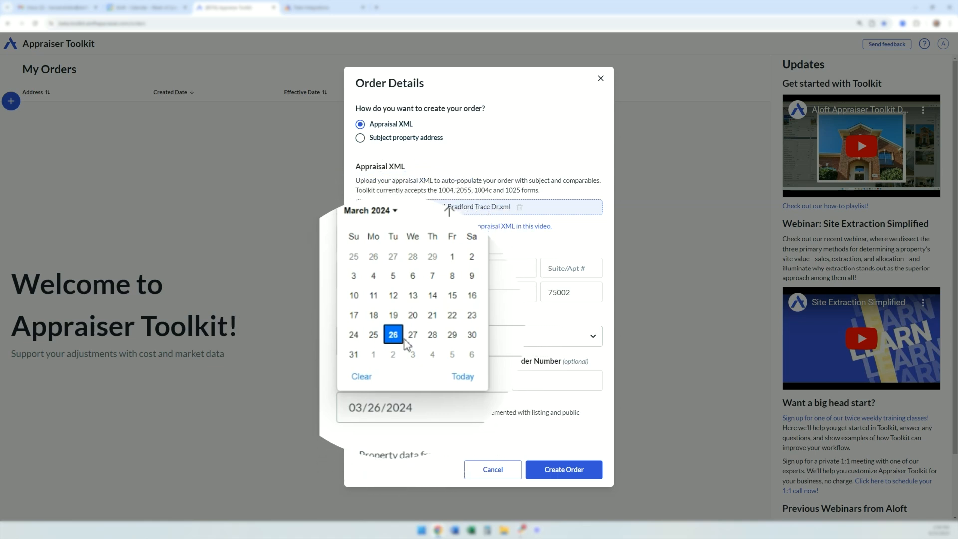
{"action": "left_click", "coordinate": [483, 357]}
{"action": "left_click", "coordinate": [472, 355]}
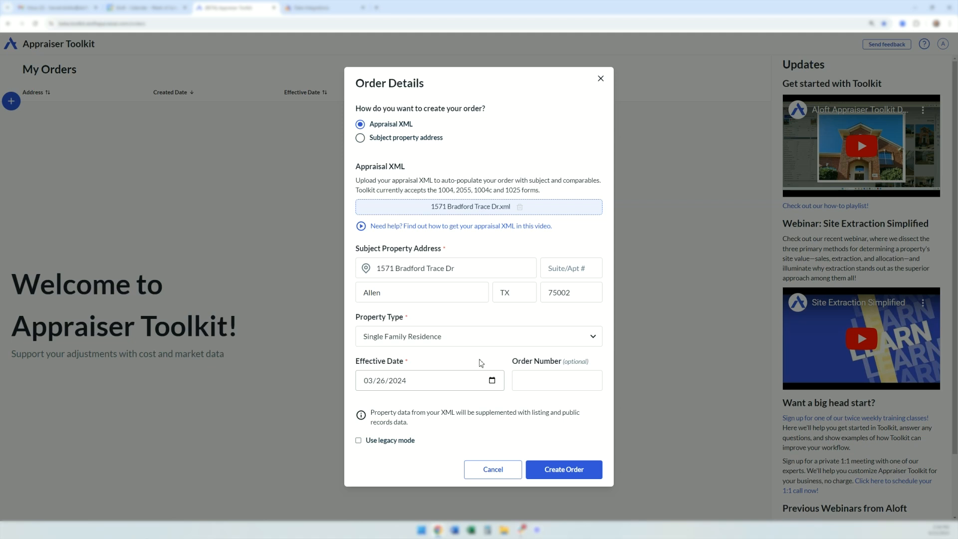
{"action": "left_click", "coordinate": [544, 384]}
{"action": "left_click", "coordinate": [564, 468]}
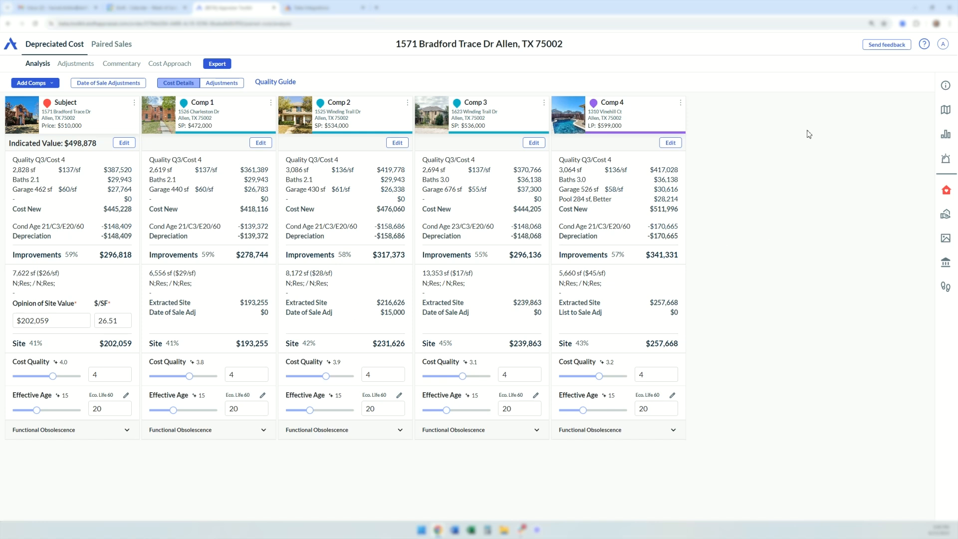
Step: Read through the Page Guide for the Analysis page in a widened side view, and close it
{"action": "left_click", "coordinate": [946, 87]}
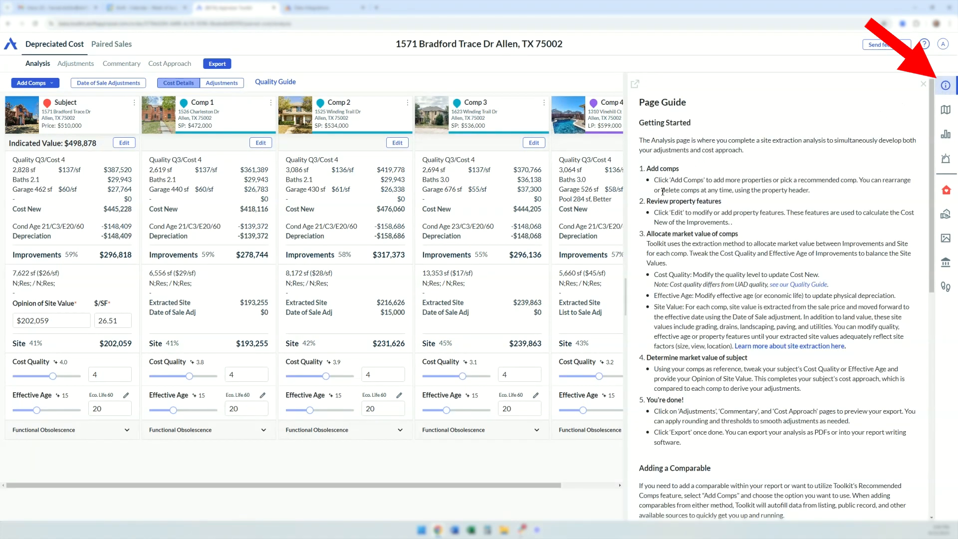
{"action": "left_click_drag", "start_coordinate": [628, 278], "coordinate": [591, 280]}
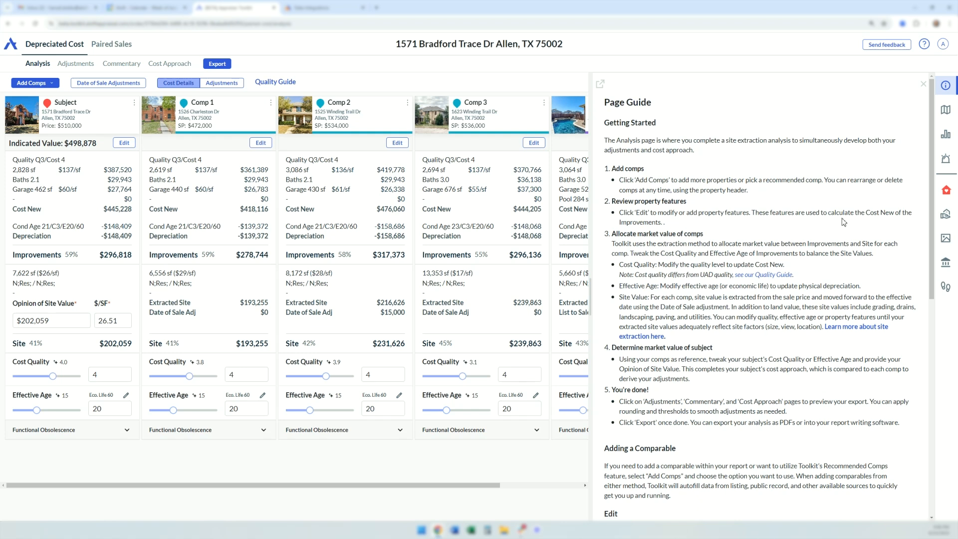
{"action": "scroll", "coordinate": [843, 222], "scroll_direction": "down", "scroll_amount": 3}
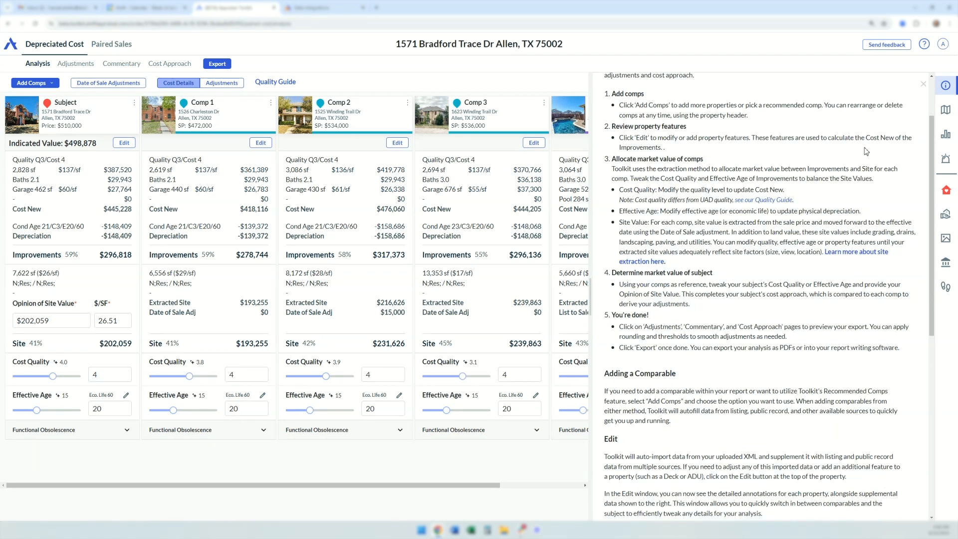
{"action": "left_click", "coordinate": [924, 84]}
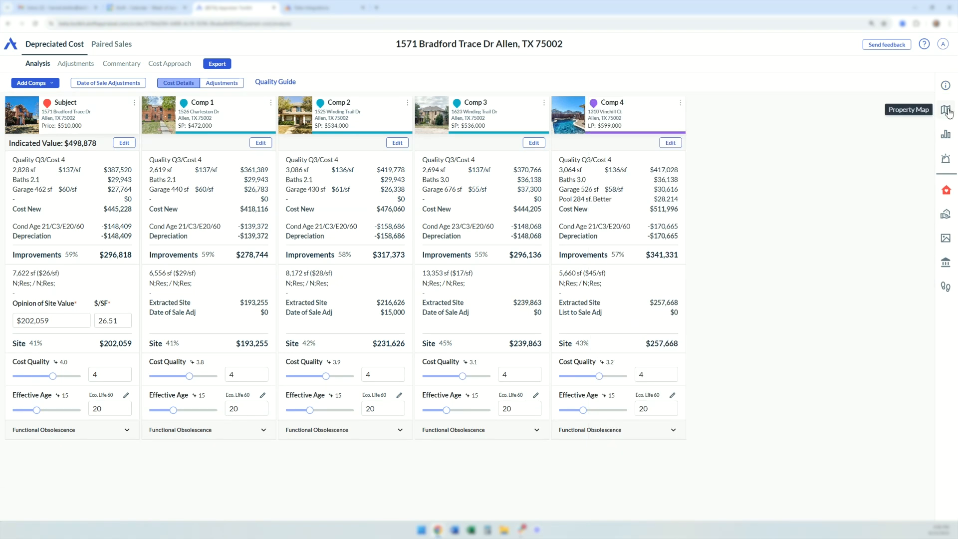
Step: Examine the locations of the comps relative to the subject on the Property Map, including the wider surroundings
{"action": "left_click", "coordinate": [946, 110]}
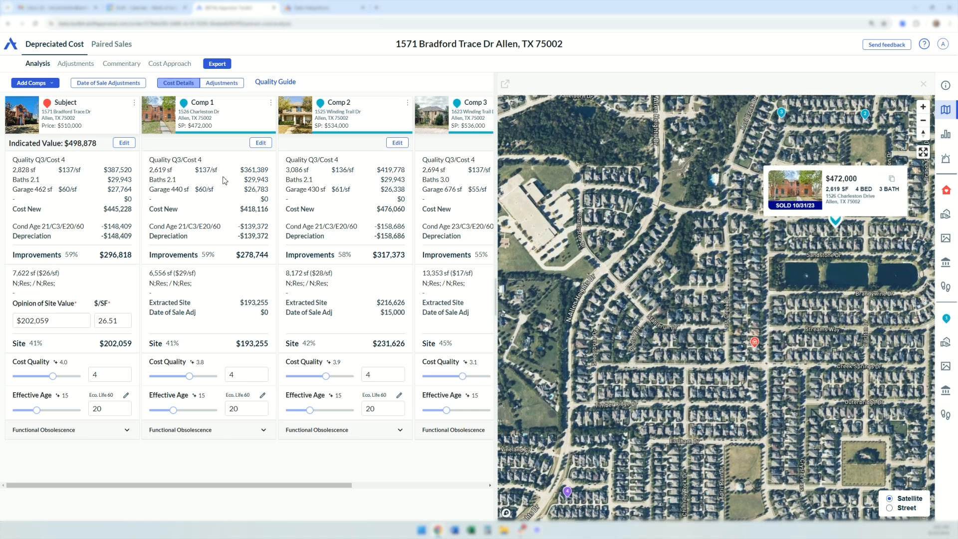
{"action": "mouse_move", "coordinate": [391, 211]}
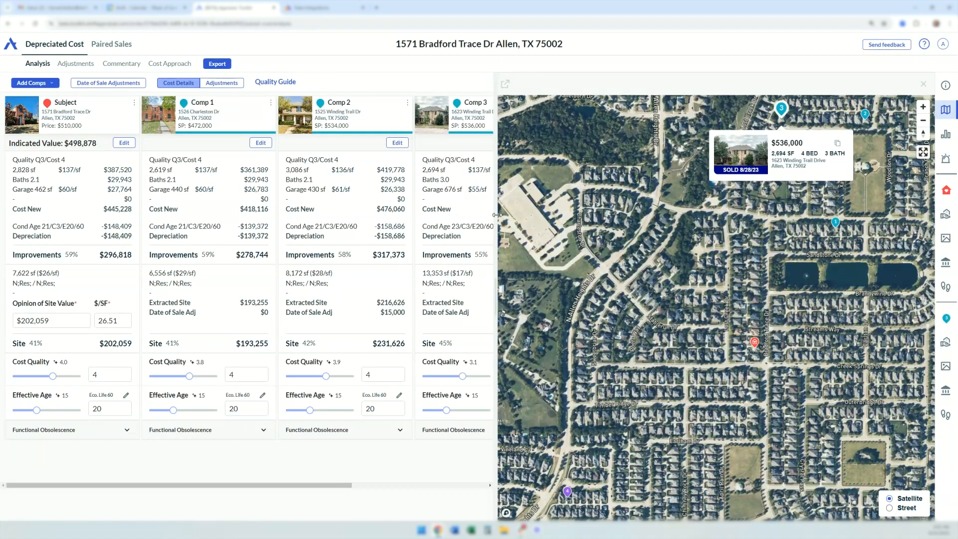
{"action": "left_click_drag", "start_coordinate": [496, 246], "coordinate": [606, 252]}
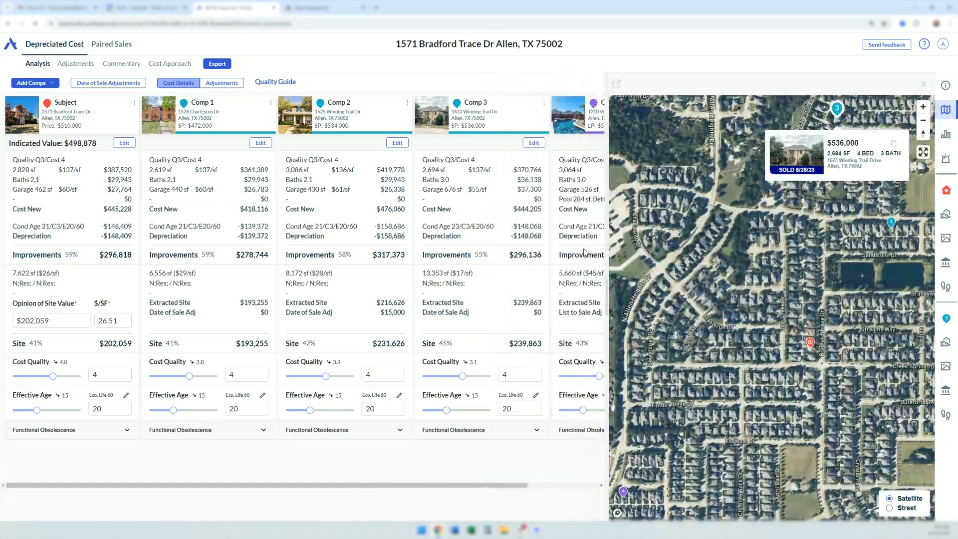
{"action": "mouse_move", "coordinate": [599, 300]}
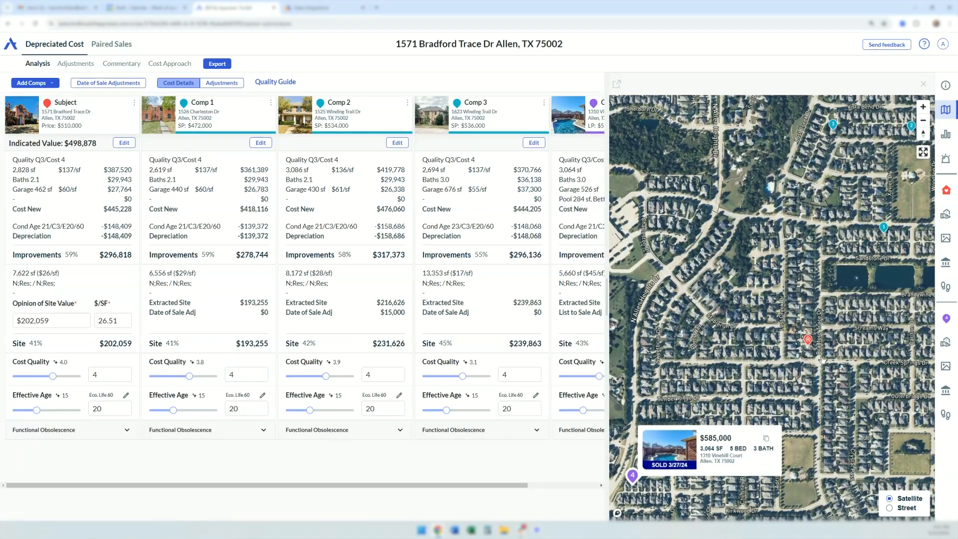
{"action": "scroll", "coordinate": [706, 281], "scroll_direction": "down", "scroll_amount": 3}
{"action": "scroll", "coordinate": [779, 333], "scroll_direction": "down", "scroll_amount": 2}
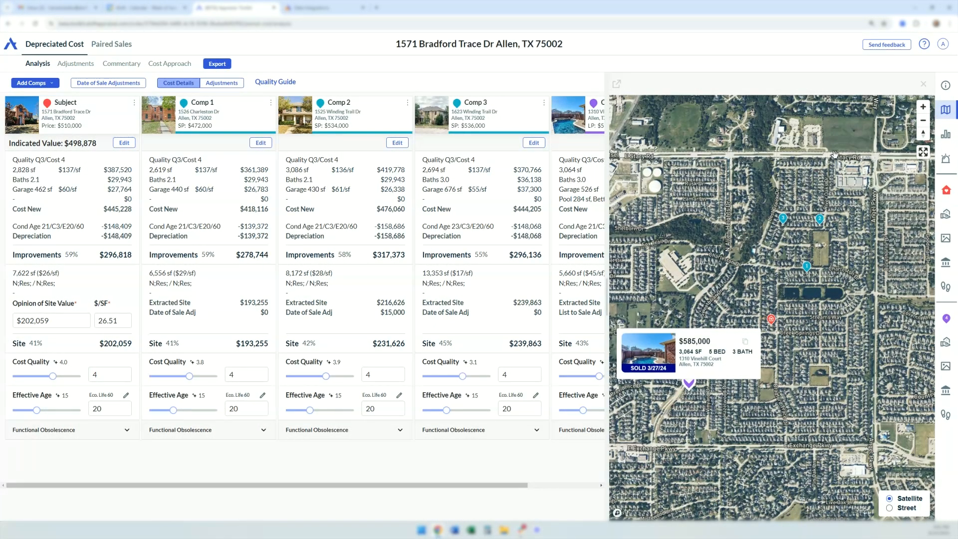
Step: Review the vacant land sales in the Site Analysis and the site Alerts, and close the side view
{"action": "left_click", "coordinate": [947, 136]}
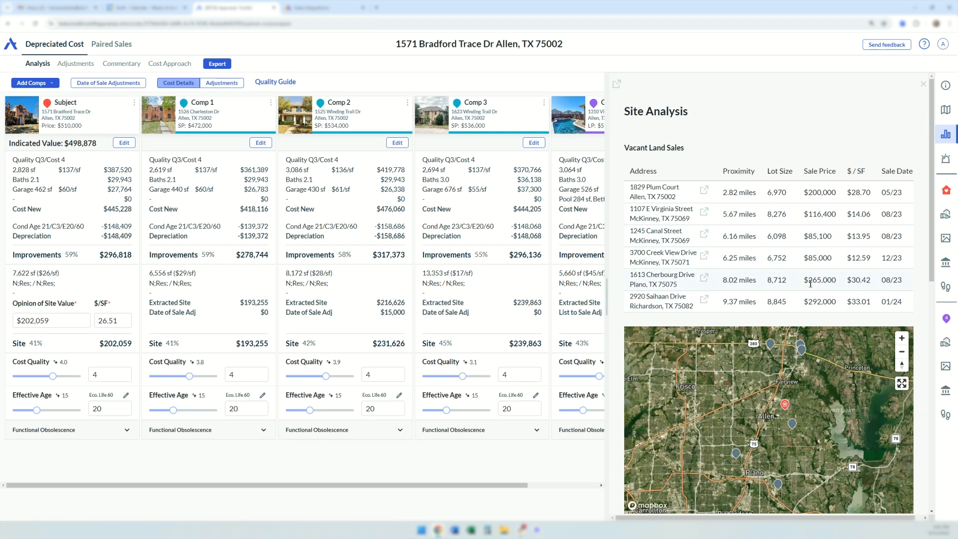
{"action": "left_click", "coordinate": [946, 159]}
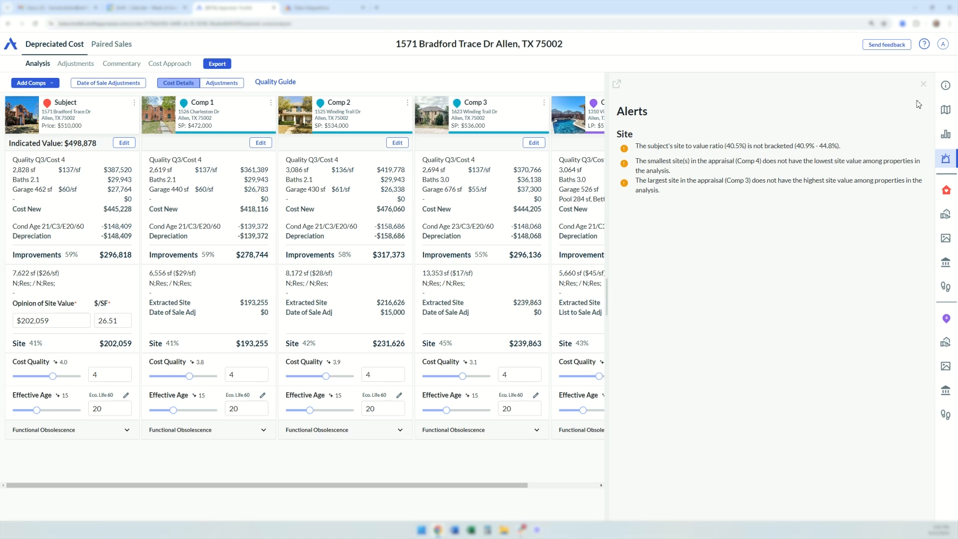
{"action": "left_click", "coordinate": [924, 84]}
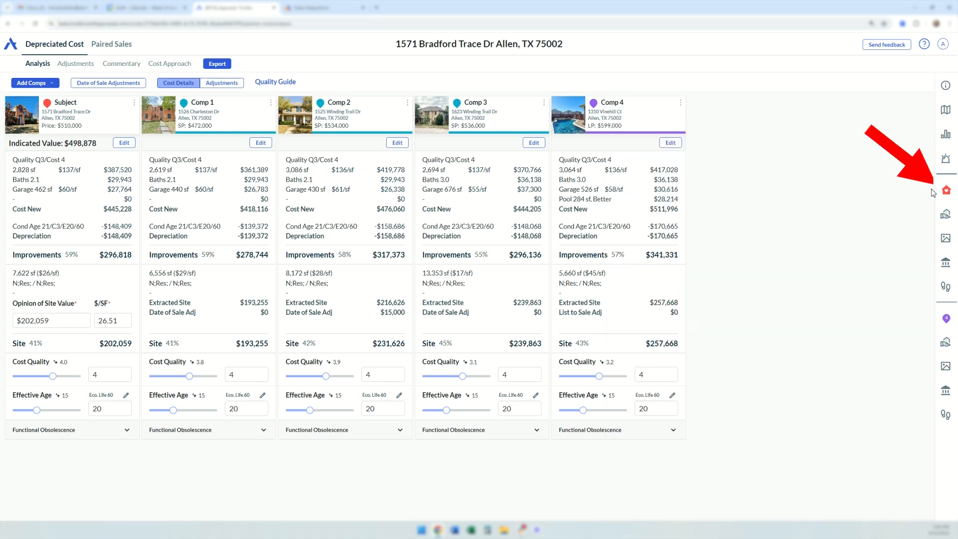
Step: Review the subject's MLS listing details and browse through its enlarged listing photos
{"action": "left_click", "coordinate": [945, 213]}
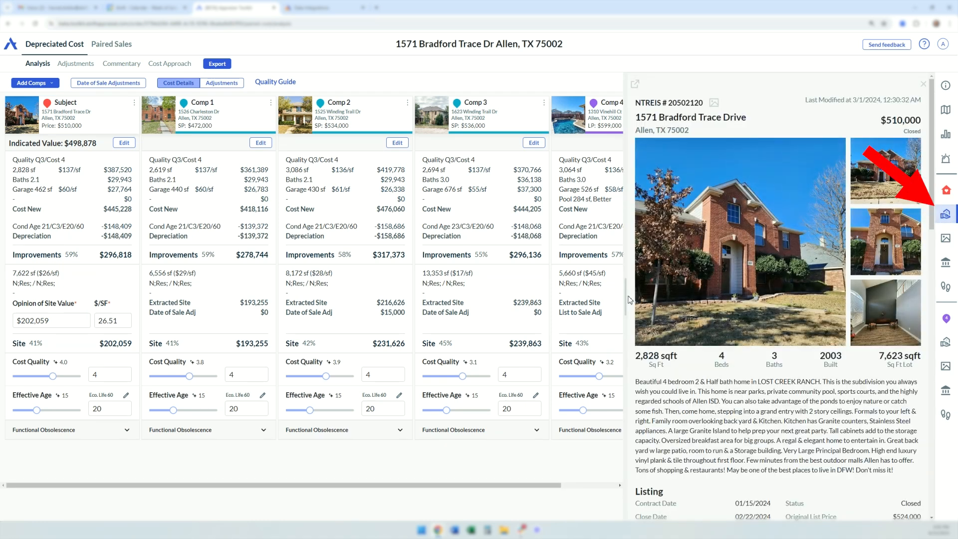
{"action": "scroll", "coordinate": [709, 352], "scroll_direction": "down", "scroll_amount": 20}
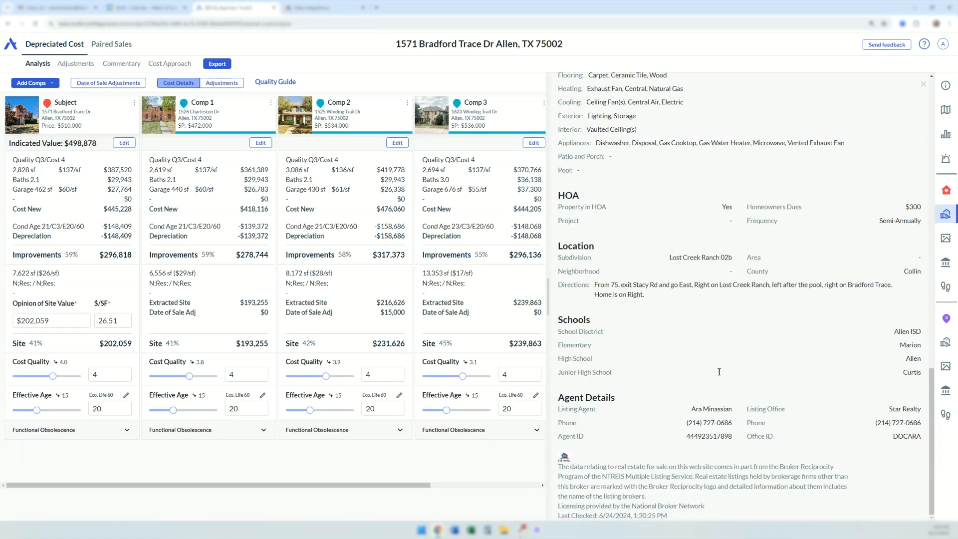
{"action": "left_click", "coordinate": [946, 239]}
{"action": "left_click", "coordinate": [628, 206]}
{"action": "left_click", "coordinate": [730, 269]}
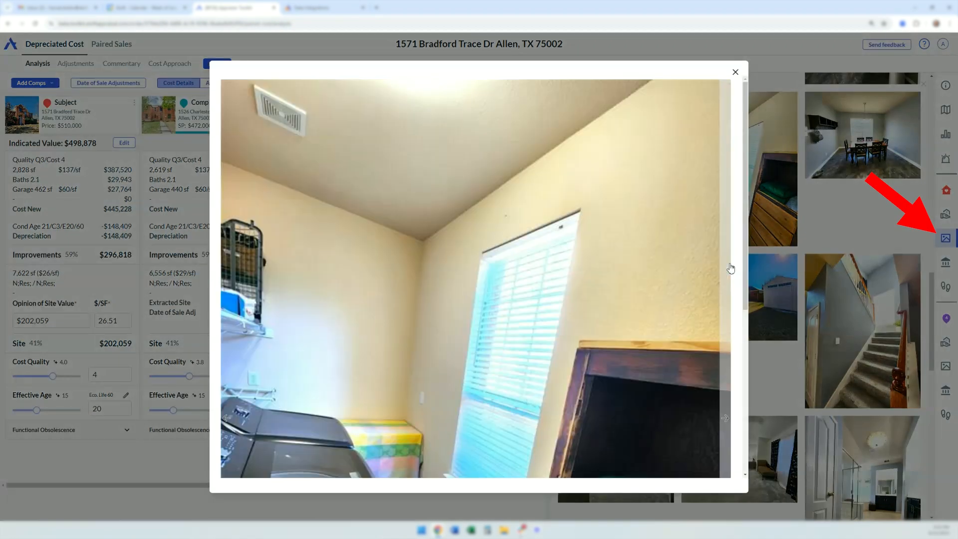
{"action": "left_click", "coordinate": [730, 269]}
{"action": "left_click", "coordinate": [730, 269]}
{"action": "left_click", "coordinate": [730, 270]}
{"action": "left_click", "coordinate": [730, 270]}
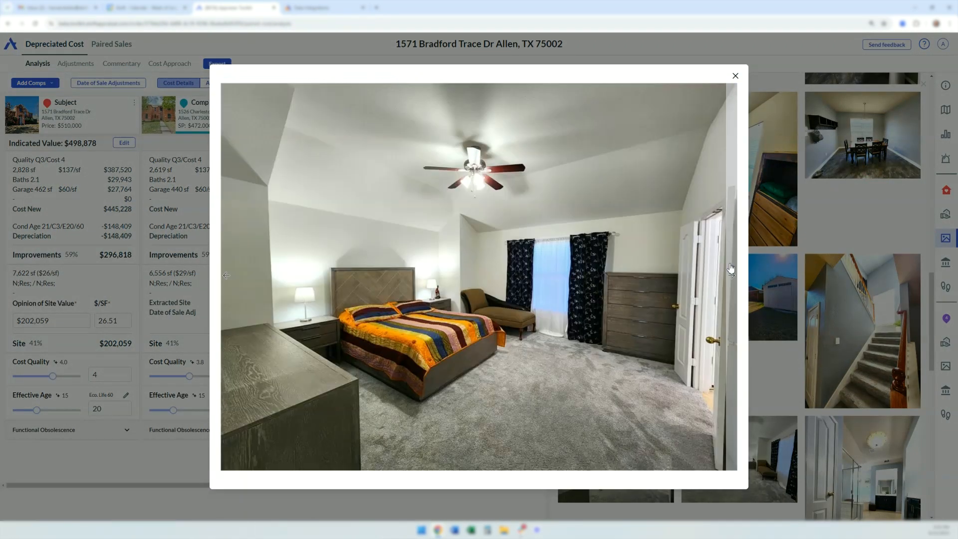
{"action": "left_click", "coordinate": [730, 270]}
{"action": "left_click", "coordinate": [730, 270]}
{"action": "left_click", "coordinate": [730, 269]}
{"action": "left_click", "coordinate": [730, 270]}
{"action": "left_click", "coordinate": [730, 270]}
{"action": "left_click", "coordinate": [730, 269]}
{"action": "left_click", "coordinate": [730, 269]}
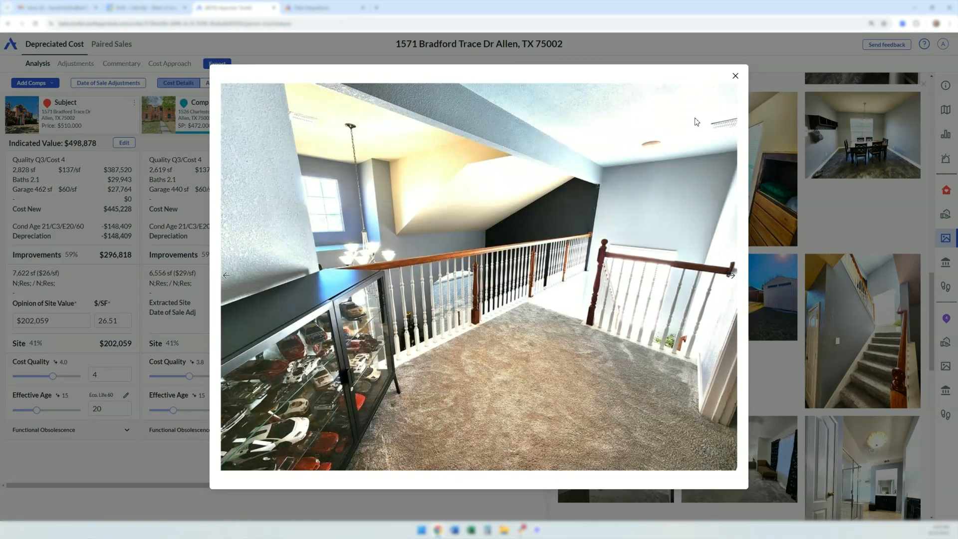
{"action": "left_click", "coordinate": [736, 76]}
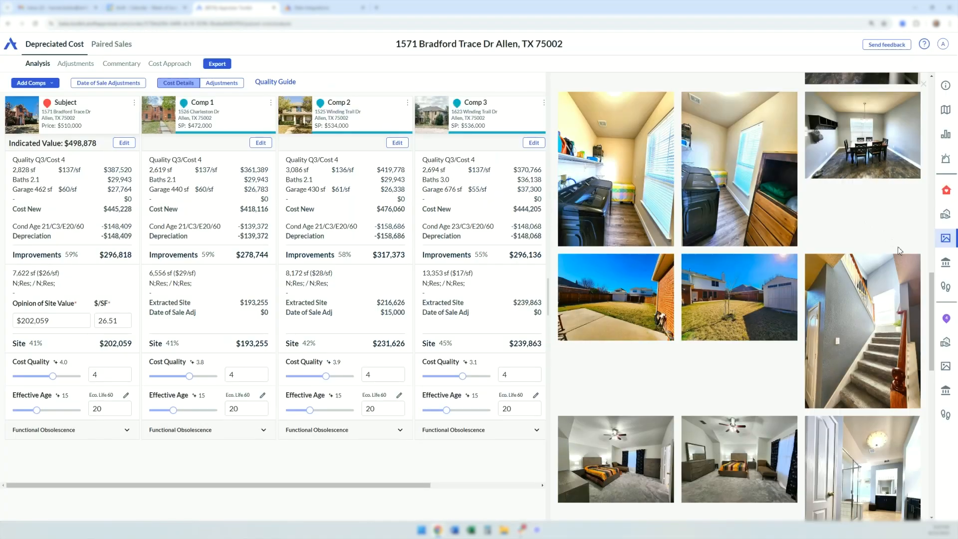
Step: Review the subject's public record from the tax information up to the property details, and show its street view
{"action": "left_click", "coordinate": [947, 265]}
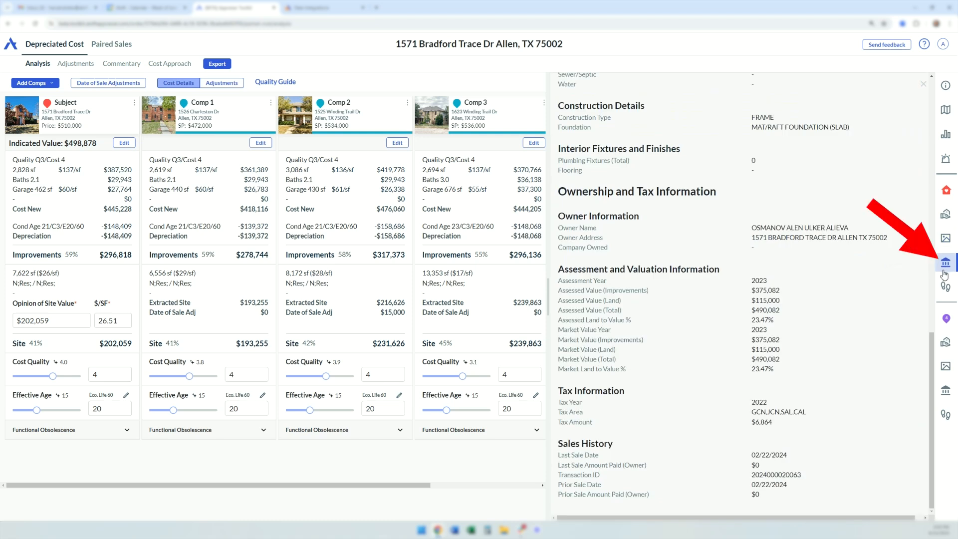
{"action": "scroll", "coordinate": [857, 284], "scroll_direction": "up", "scroll_amount": 10}
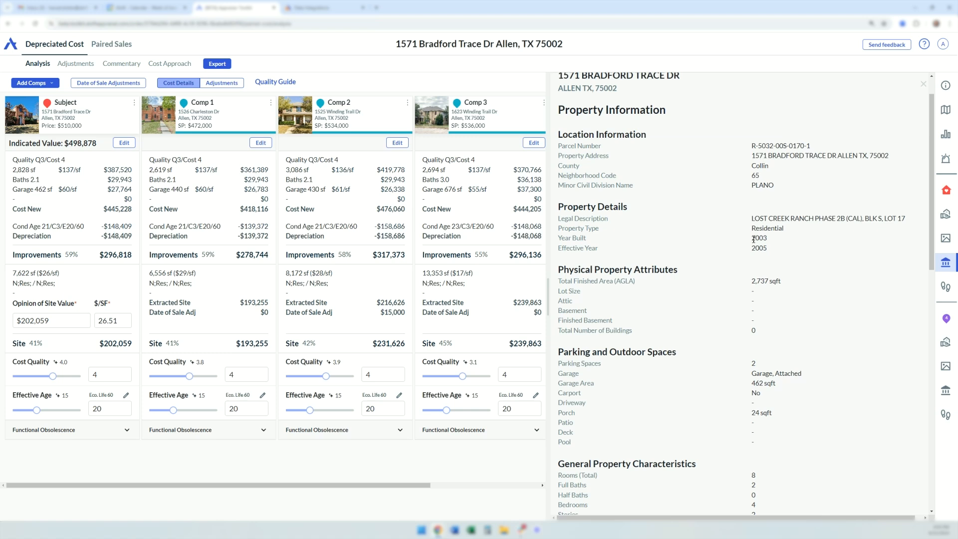
{"action": "left_click", "coordinate": [945, 286]}
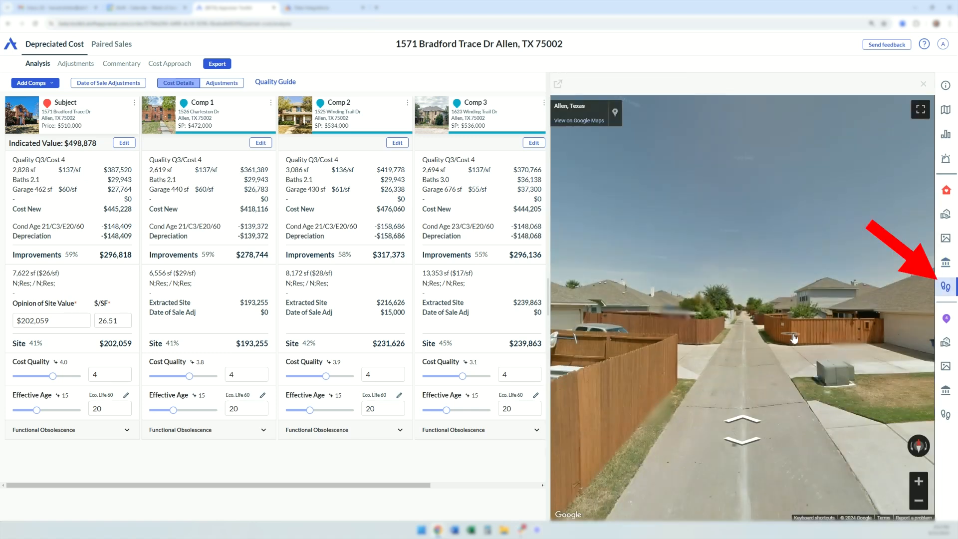
Step: Look around Comp 4's surroundings in its street view and close the side view
{"action": "left_click", "coordinate": [945, 415]}
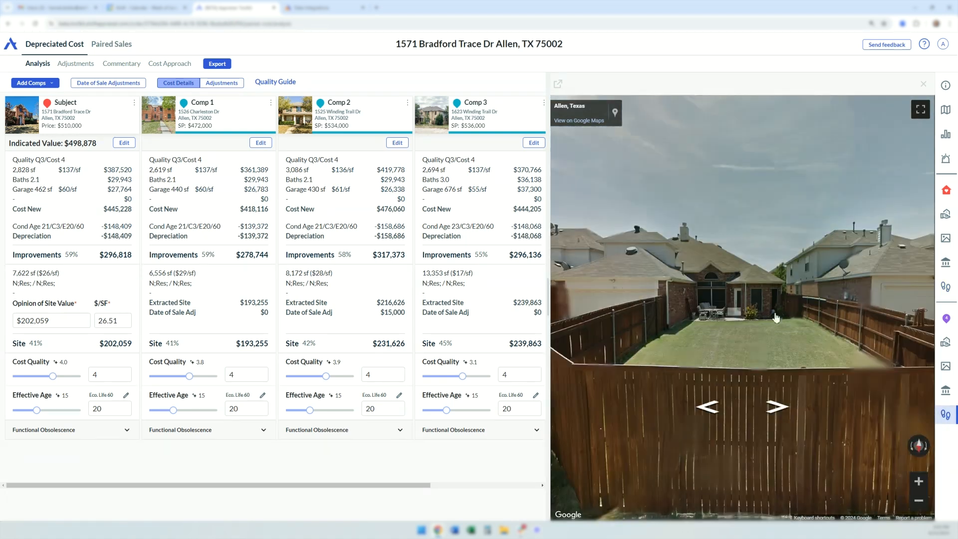
{"action": "left_click_drag", "start_coordinate": [721, 316], "coordinate": [889, 310]}
{"action": "left_click_drag", "start_coordinate": [599, 299], "coordinate": [746, 287]}
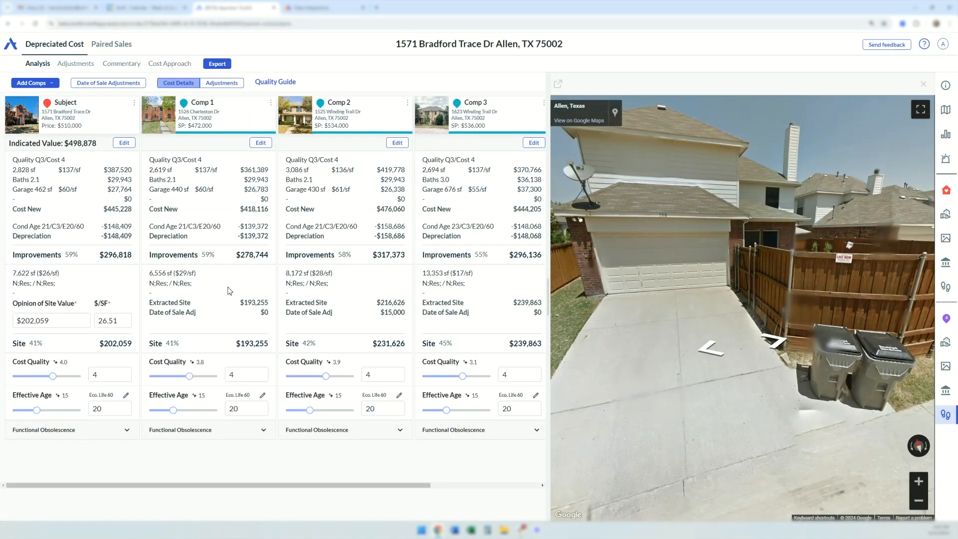
{"action": "left_click", "coordinate": [922, 85]}
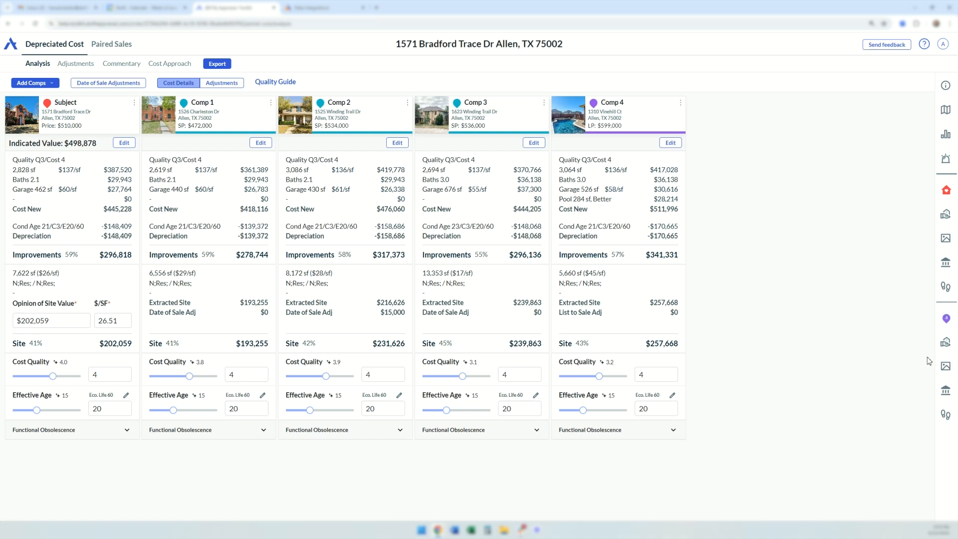
Step: Review Comp 4's MLS listing, photos, public record and street view
{"action": "left_click", "coordinate": [945, 346]}
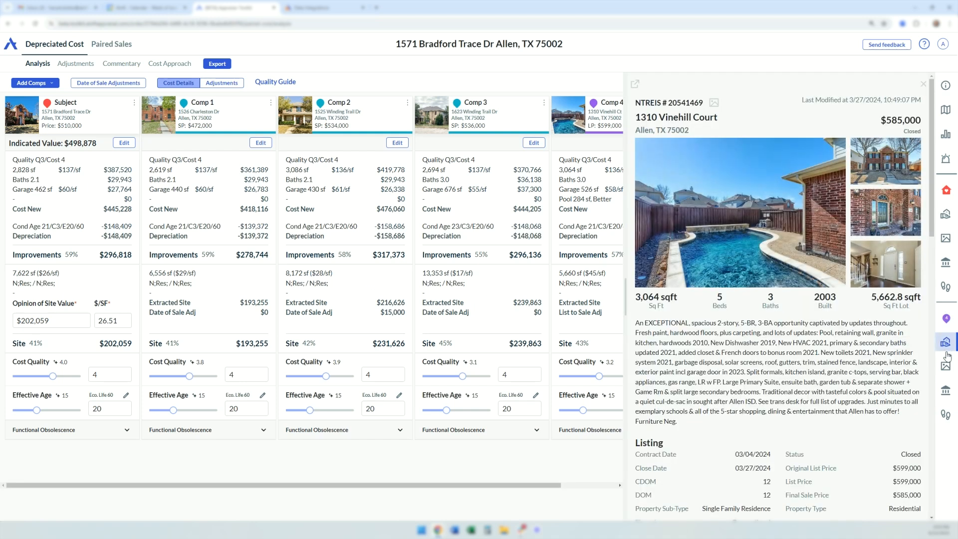
{"action": "left_click", "coordinate": [946, 367]}
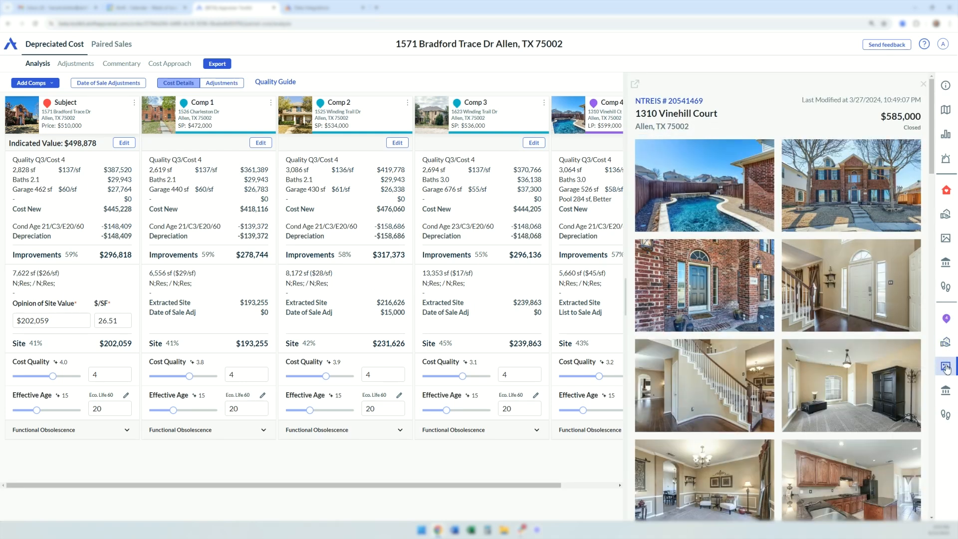
{"action": "left_click", "coordinate": [946, 390]}
{"action": "left_click", "coordinate": [946, 415]}
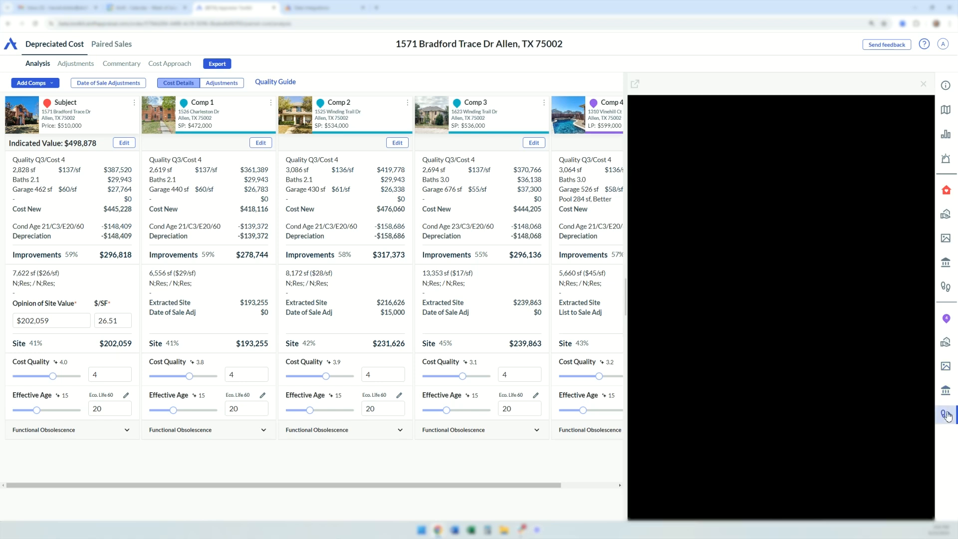
{"action": "left_click_drag", "start_coordinate": [832, 264], "coordinate": [723, 322]}
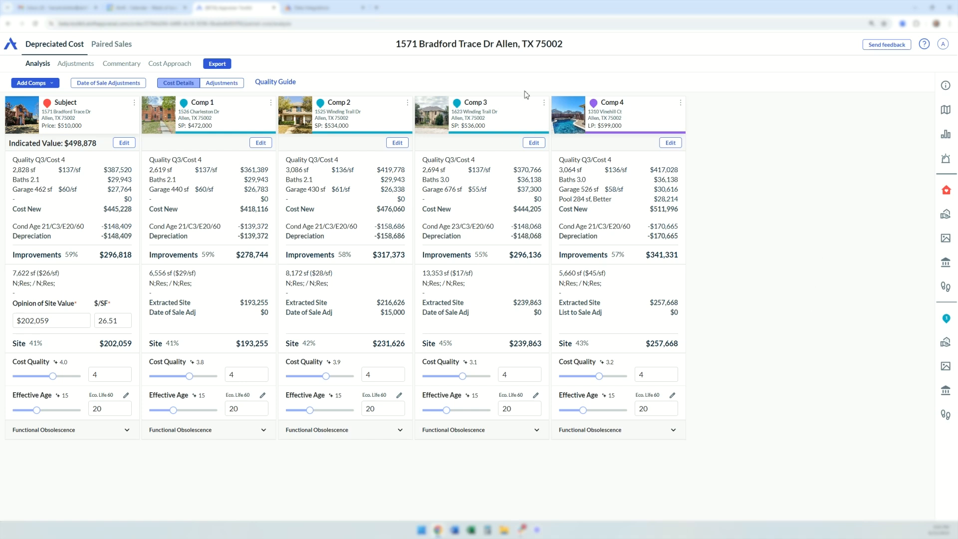
Step: Open the Toolkit Cost Quality Guide article and close the unrelated browser page beside it
{"action": "left_click", "coordinate": [280, 87]}
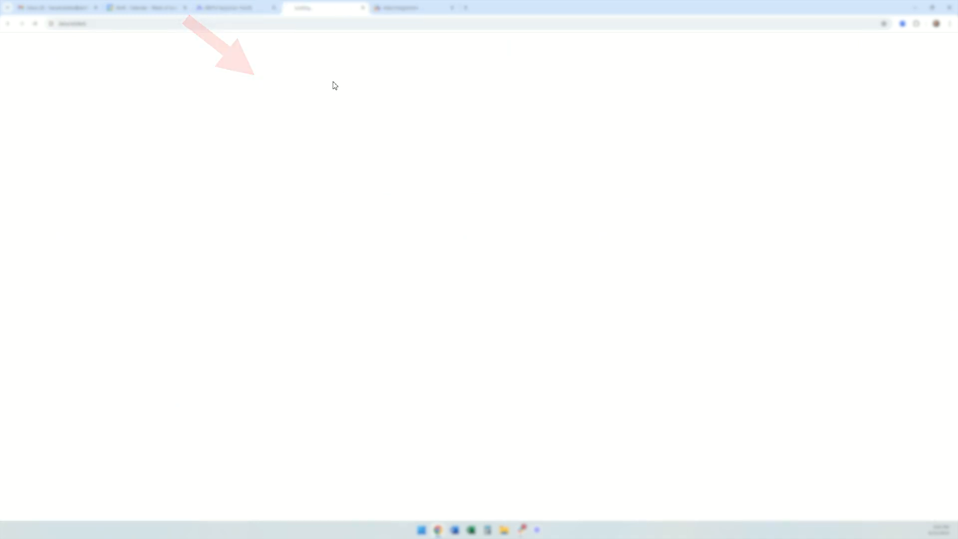
{"action": "left_click", "coordinate": [452, 7]}
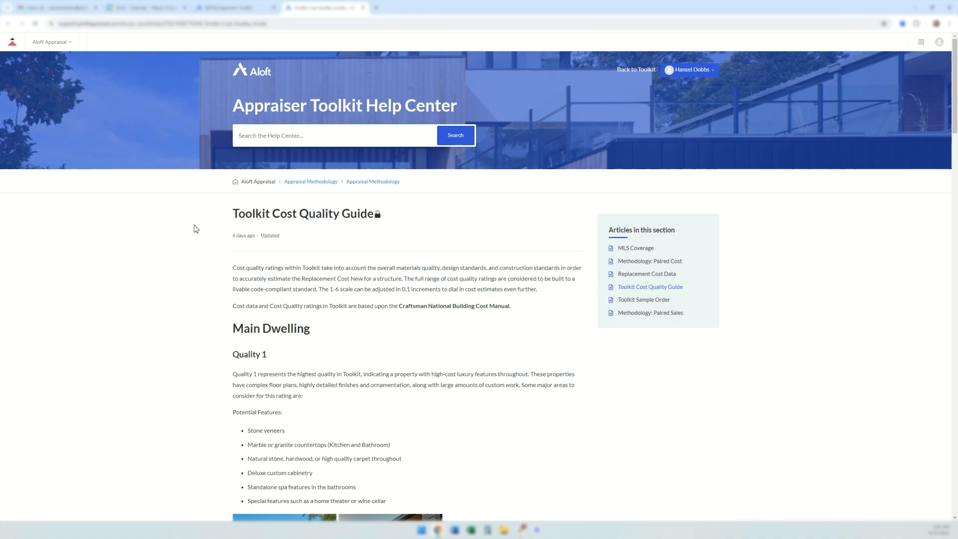
Step: Read the Cost Quality Guide's introduction and its Quality 1 to 3 descriptions, and return to the appraisal order
{"action": "left_click_drag", "start_coordinate": [402, 308], "coordinate": [512, 306]}
{"action": "left_click", "coordinate": [424, 311]}
{"action": "scroll", "coordinate": [194, 343], "scroll_direction": "down", "scroll_amount": 1}
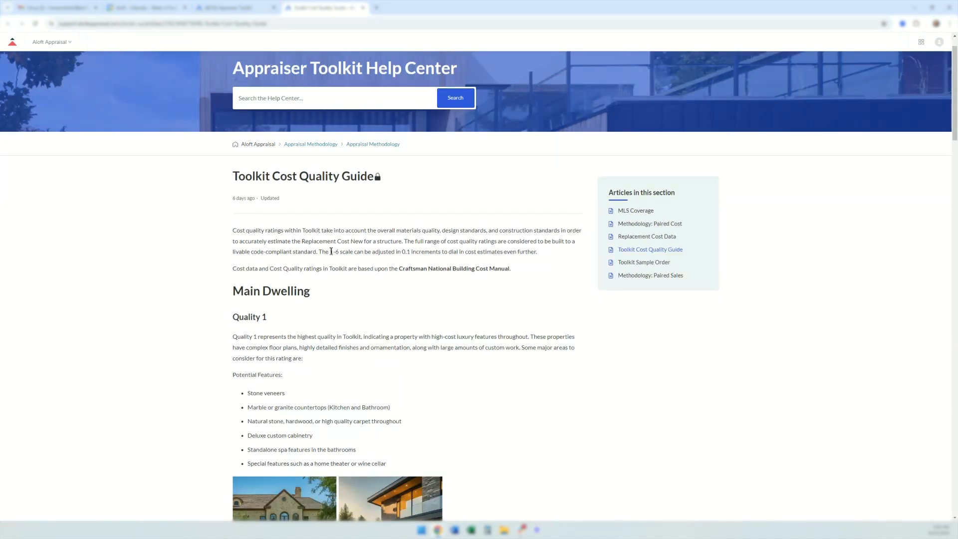
{"action": "left_click_drag", "start_coordinate": [333, 252], "coordinate": [340, 252]}
{"action": "left_click", "coordinate": [342, 266]}
{"action": "scroll", "coordinate": [195, 324], "scroll_direction": "down", "scroll_amount": 1}
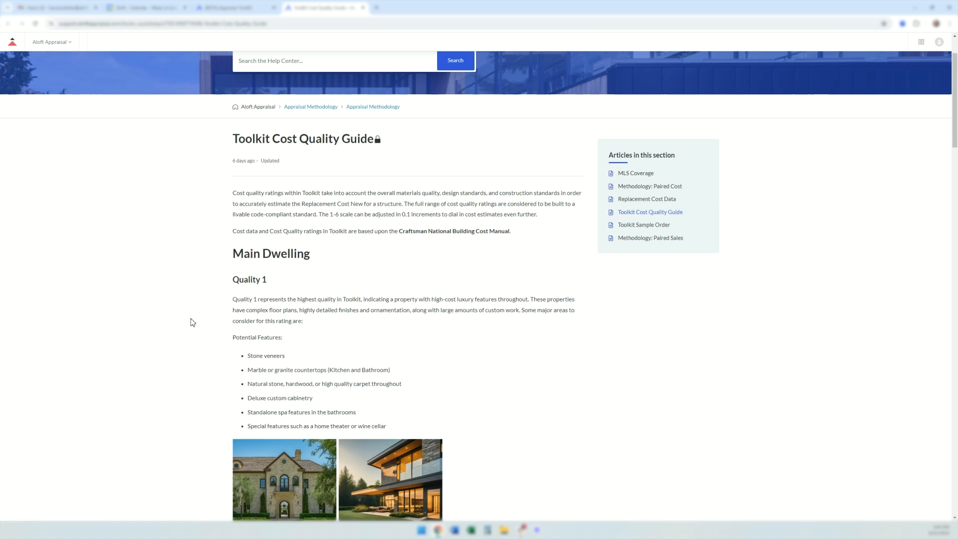
{"action": "scroll", "coordinate": [194, 327], "scroll_direction": "down", "scroll_amount": 2}
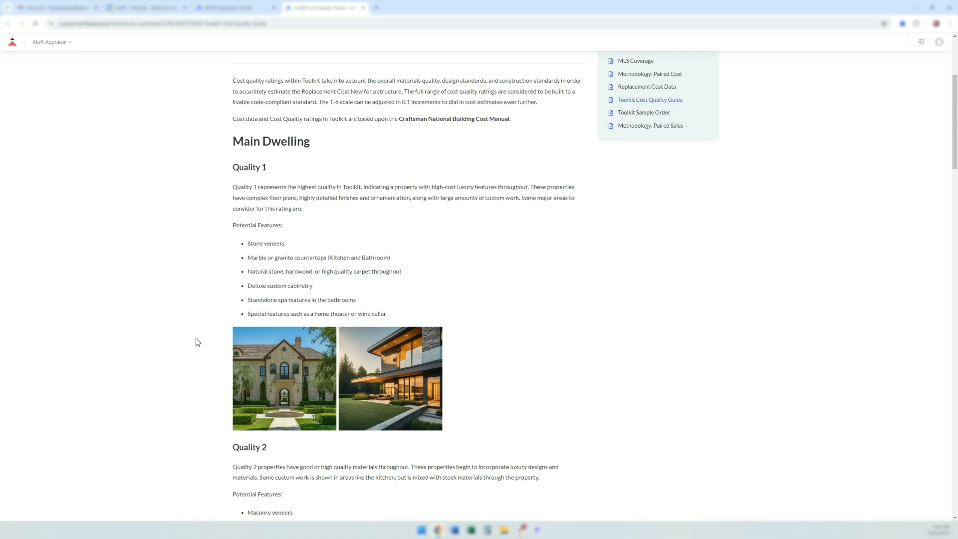
{"action": "scroll", "coordinate": [197, 338], "scroll_direction": "down", "scroll_amount": 2}
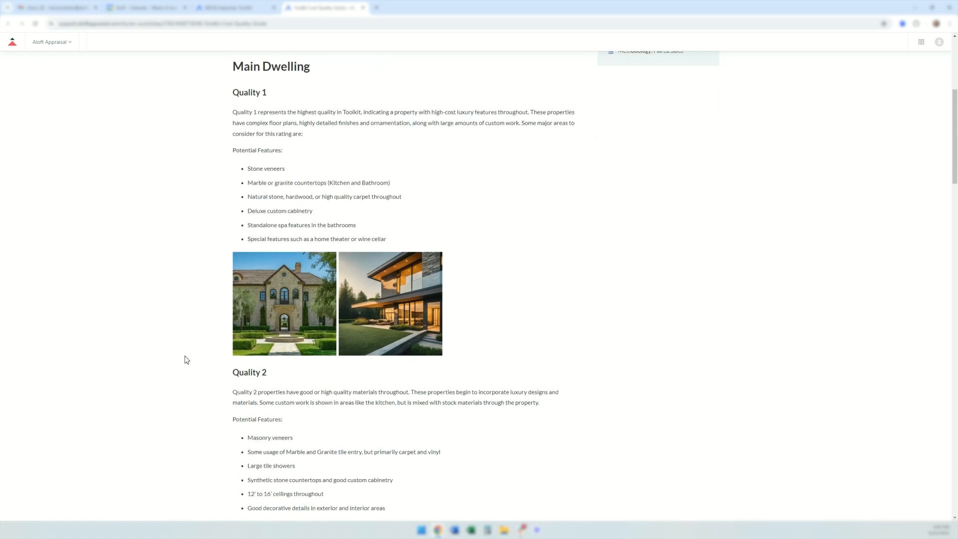
{"action": "scroll", "coordinate": [198, 355], "scroll_direction": "down", "scroll_amount": 6}
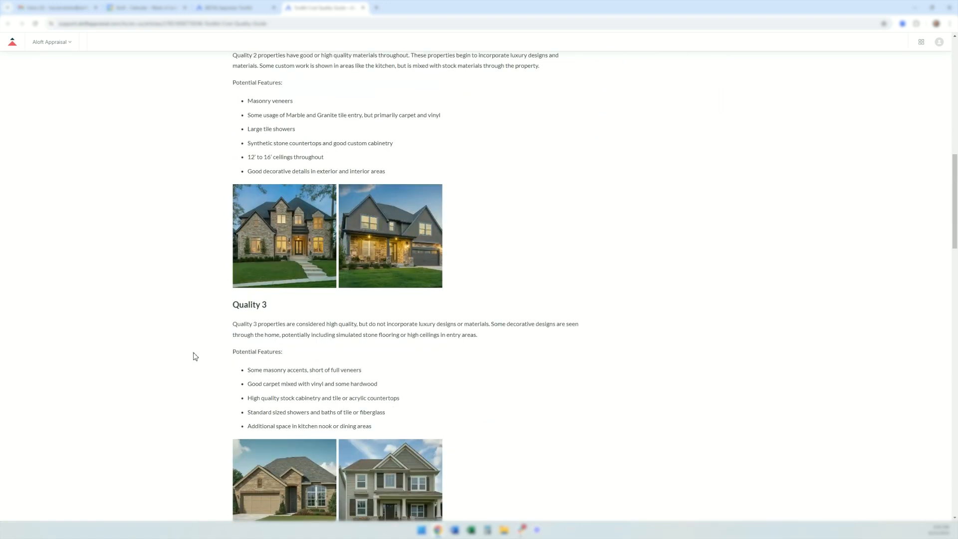
{"action": "scroll", "coordinate": [195, 357], "scroll_direction": "up", "scroll_amount": 15}
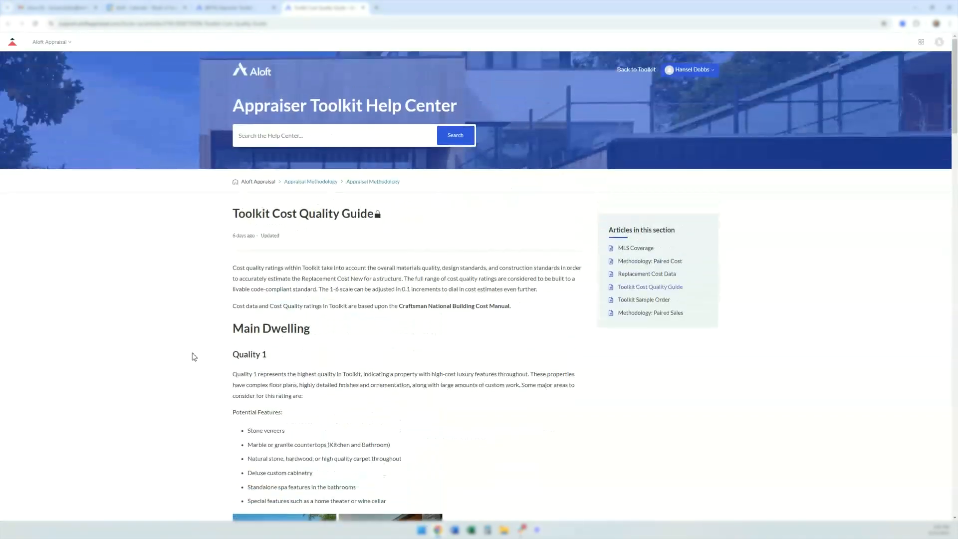
{"action": "left_click", "coordinate": [225, 8]}
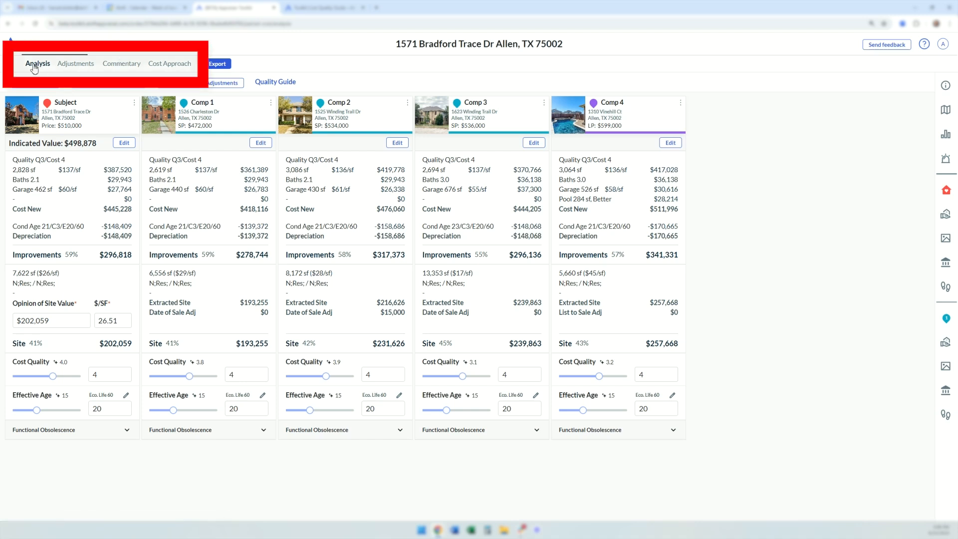
Step: Review the order's adjustments grid, depreciated cost adjustments commentary and Cost Approach
{"action": "left_click", "coordinate": [72, 66]}
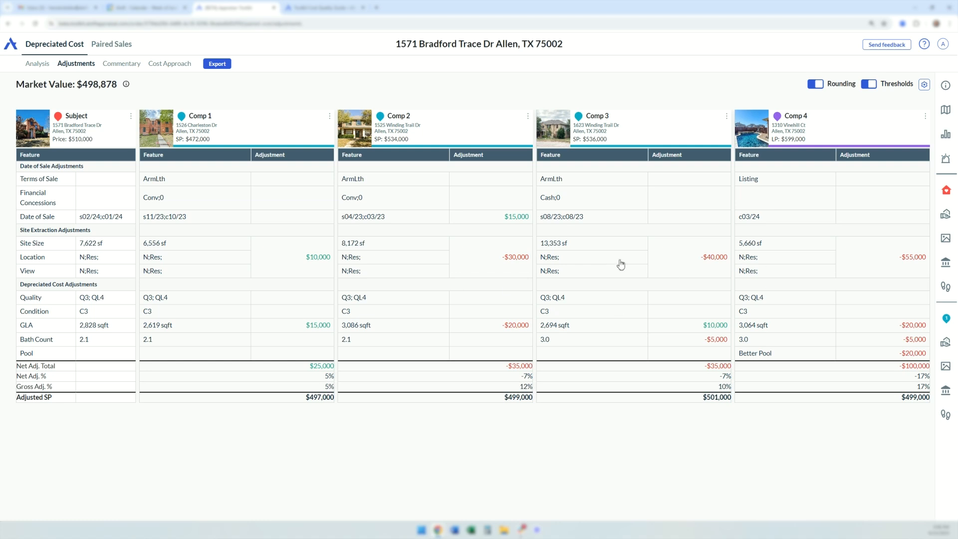
{"action": "mouse_move", "coordinate": [129, 69]}
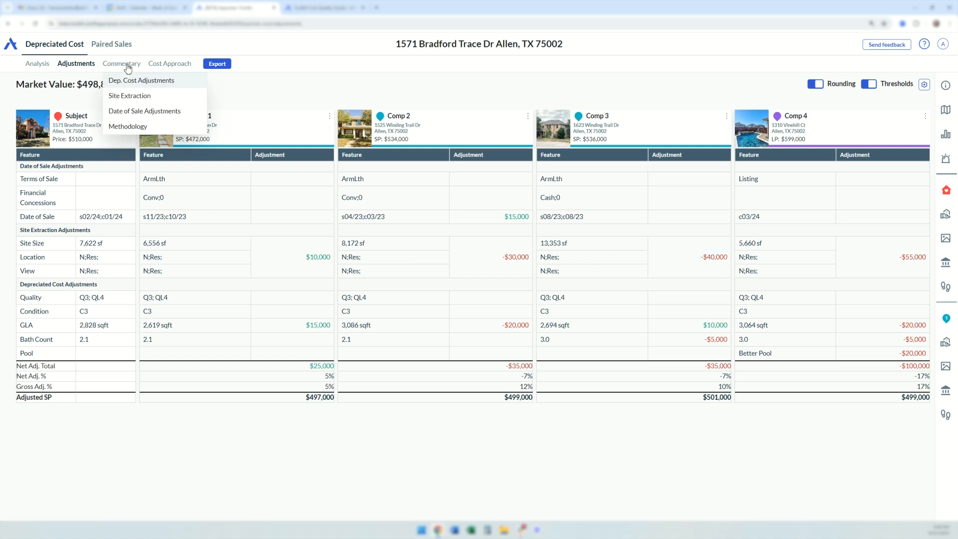
{"action": "left_click", "coordinate": [135, 80]}
{"action": "scroll", "coordinate": [224, 193], "scroll_direction": "down", "scroll_amount": 5}
{"action": "scroll", "coordinate": [225, 194], "scroll_direction": "down", "scroll_amount": 5}
{"action": "scroll", "coordinate": [225, 194], "scroll_direction": "up", "scroll_amount": 9}
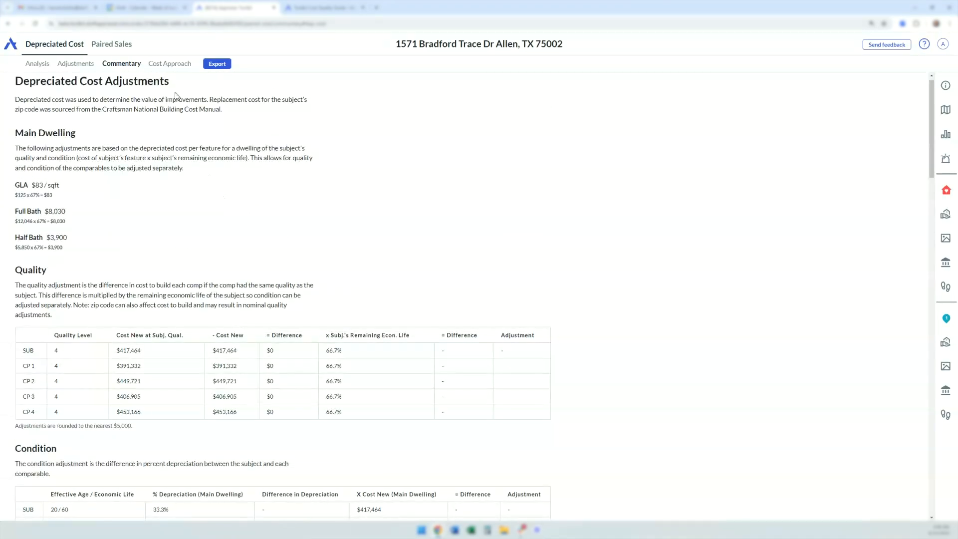
{"action": "left_click", "coordinate": [170, 65]}
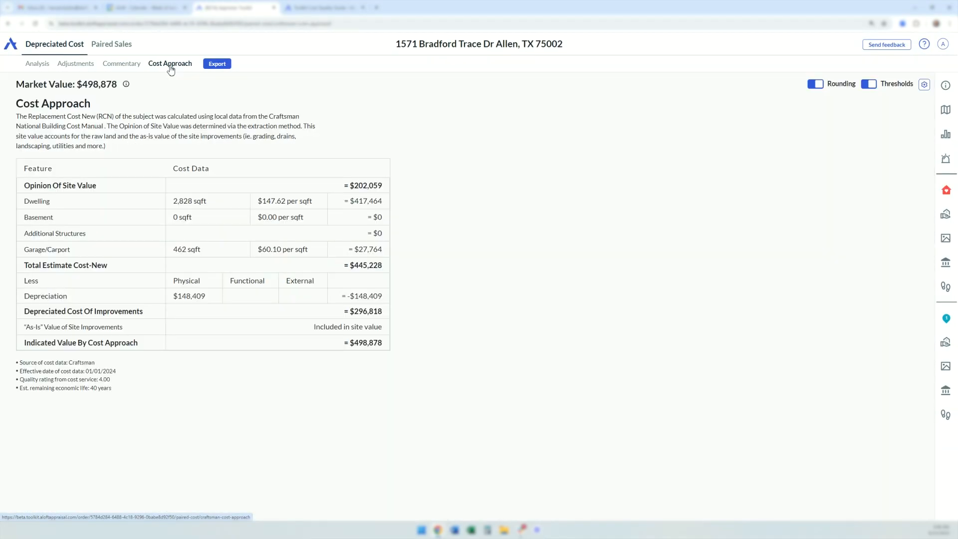
Step: Look through the PDFs, Total and Appraise-it Pro export options and cancel the export
{"action": "left_click", "coordinate": [217, 64]}
{"action": "left_click", "coordinate": [377, 269]}
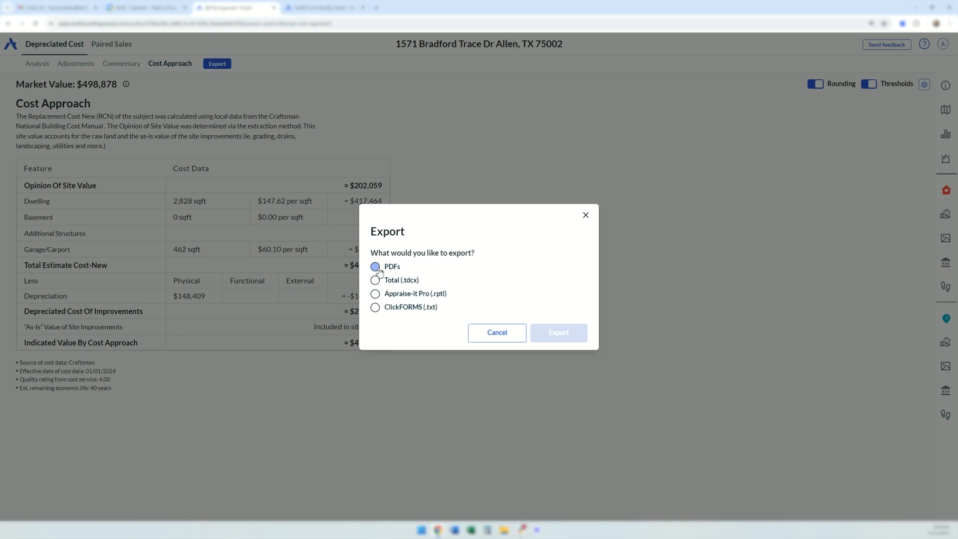
{"action": "left_click", "coordinate": [376, 281]}
{"action": "left_click", "coordinate": [375, 295]}
{"action": "left_click", "coordinate": [497, 333]}
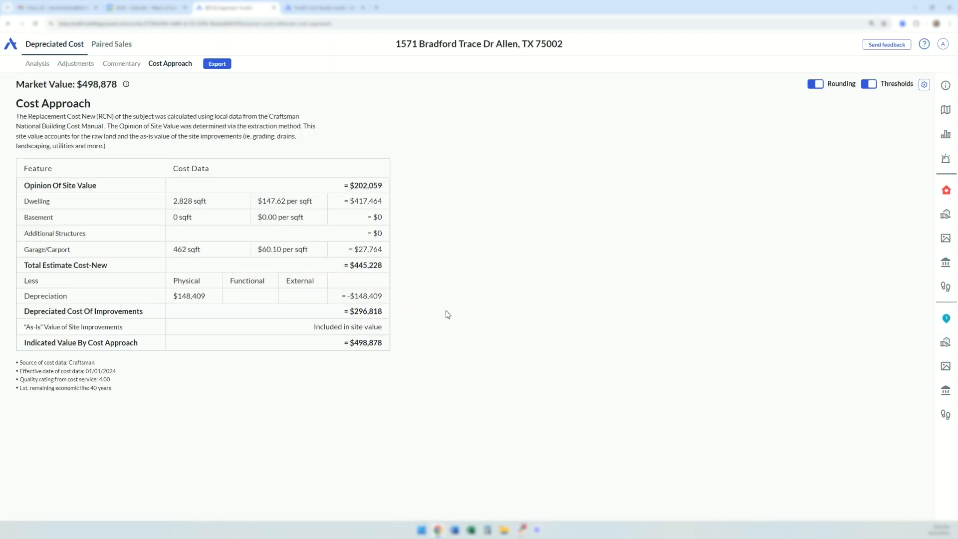
Step: Edit the subject's property features from the Analysis page and set its garage area to 460 sf
{"action": "left_click", "coordinate": [41, 64]}
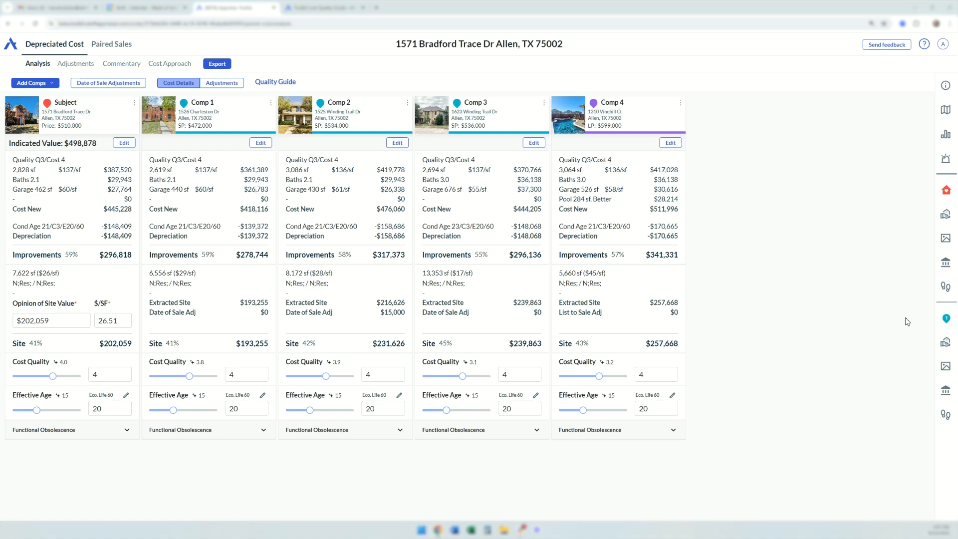
{"action": "mouse_move", "coordinate": [56, 365]}
{"action": "left_click", "coordinate": [124, 143]}
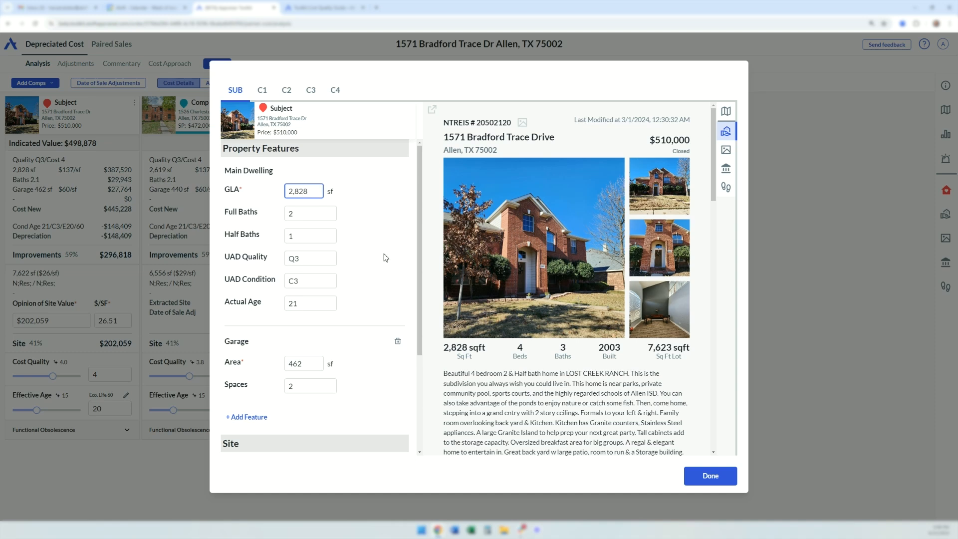
{"action": "scroll", "coordinate": [386, 258], "scroll_direction": "down", "scroll_amount": 2}
{"action": "scroll", "coordinate": [386, 257], "scroll_direction": "up", "scroll_amount": 2}
{"action": "scroll", "coordinate": [383, 246], "scroll_direction": "down", "scroll_amount": 3}
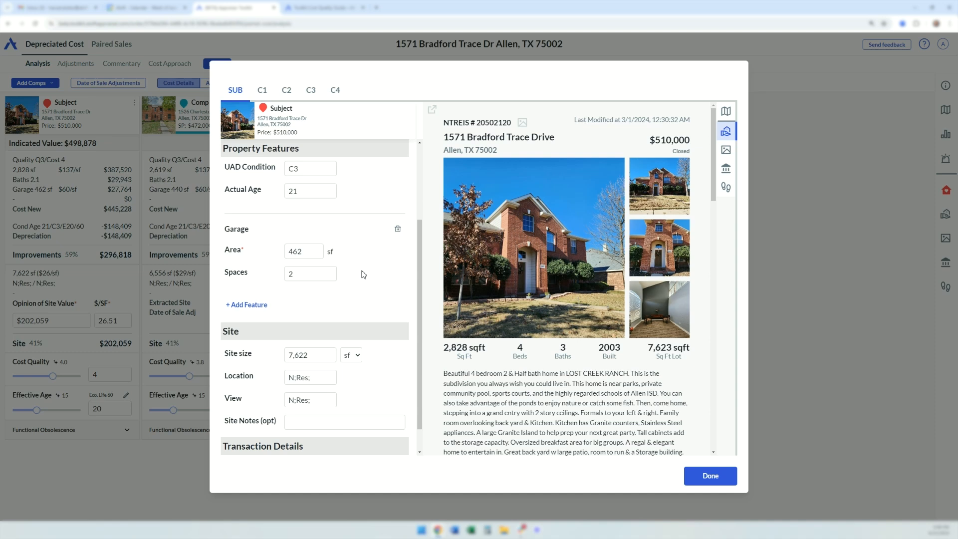
{"action": "double_click", "coordinate": [315, 254]}
{"action": "type", "text": "460"}
{"action": "left_click", "coordinate": [372, 283]}
Step: Add an ADU feature to the subject, look through its fields and remove it again
{"action": "left_click", "coordinate": [244, 306]}
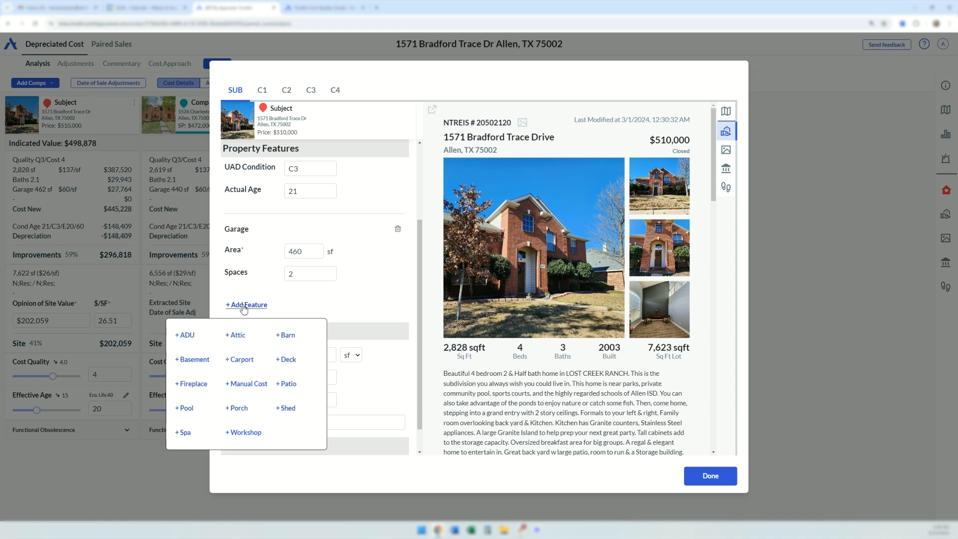
{"action": "left_click", "coordinate": [189, 335]}
{"action": "left_click", "coordinate": [314, 334]}
{"action": "left_click", "coordinate": [309, 356]}
{"action": "left_click", "coordinate": [308, 380]}
{"action": "left_click", "coordinate": [307, 403]}
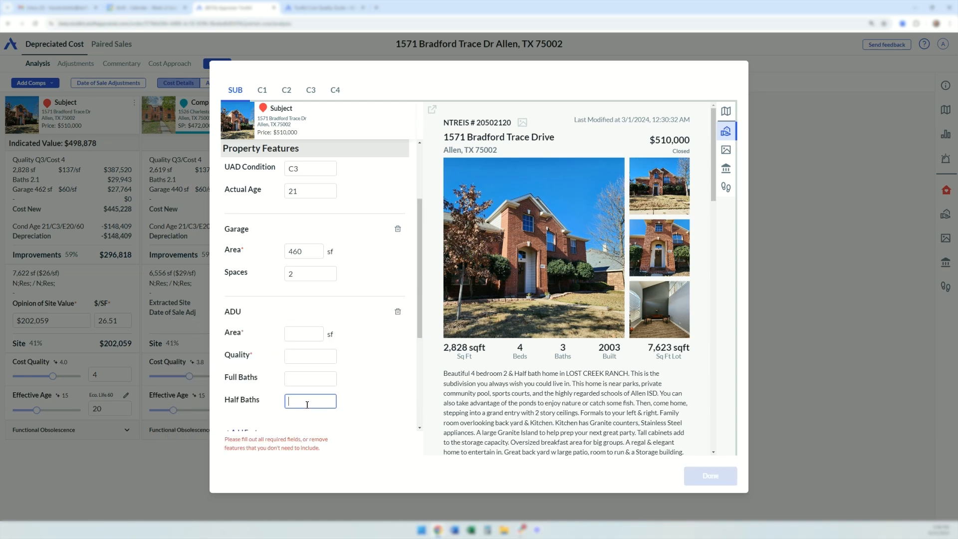
{"action": "left_click", "coordinate": [397, 312]}
Step: Check the subject's site size, location, view and optional site notes fields
{"action": "scroll", "coordinate": [351, 297], "scroll_direction": "down", "scroll_amount": 1}
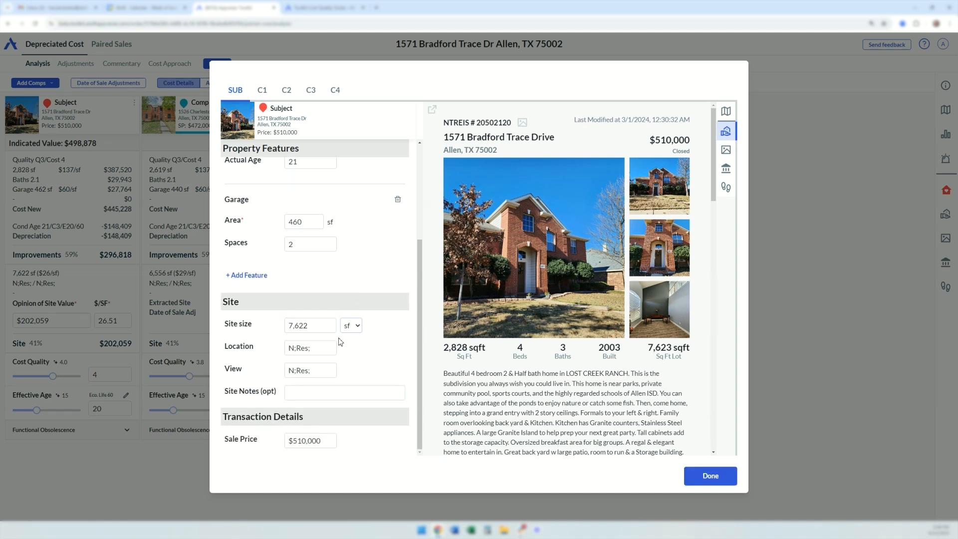
{"action": "left_click", "coordinate": [313, 348]}
{"action": "left_click", "coordinate": [320, 372]}
{"action": "left_click", "coordinate": [313, 326]}
{"action": "left_click", "coordinate": [333, 393]}
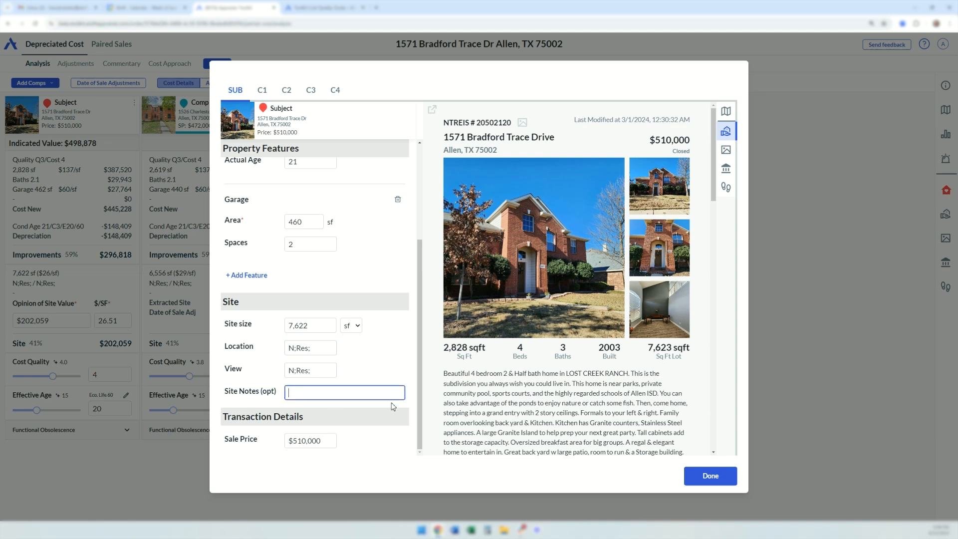
Step: Review the subject's MLS listing, photos, public record and street view beside its property features
{"action": "scroll", "coordinate": [486, 395], "scroll_direction": "down", "scroll_amount": 6}
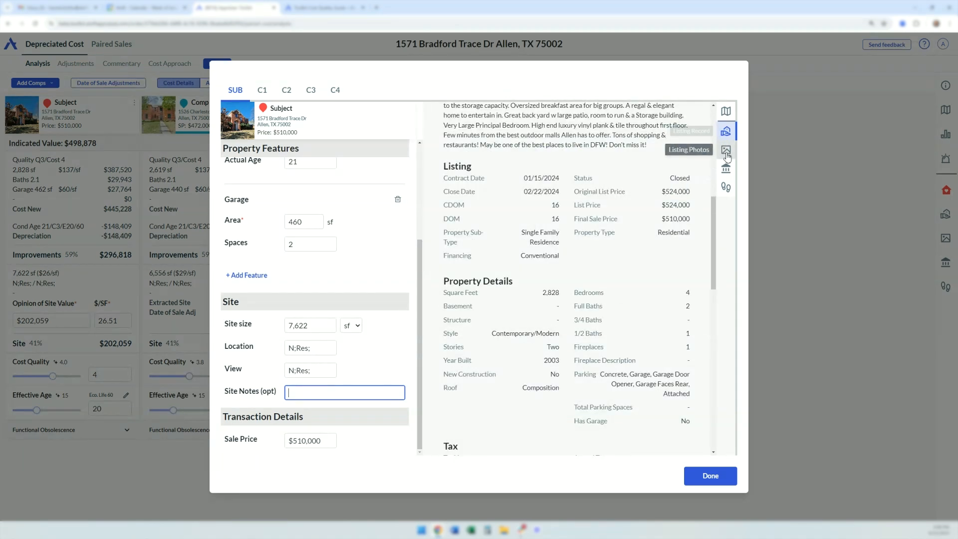
{"action": "left_click", "coordinate": [727, 156]}
{"action": "left_click", "coordinate": [726, 168]}
{"action": "left_click", "coordinate": [726, 186]}
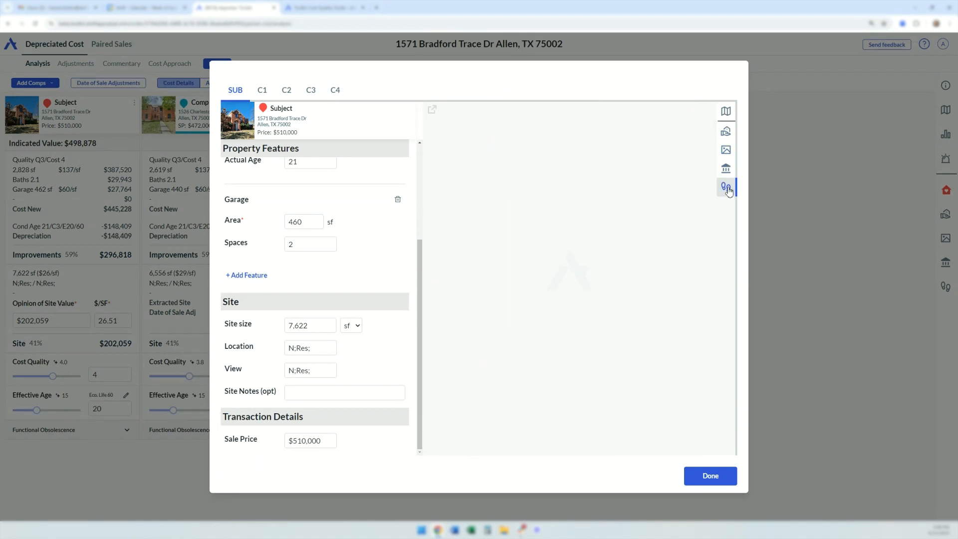
{"action": "left_click", "coordinate": [726, 168]}
{"action": "left_click", "coordinate": [726, 149]}
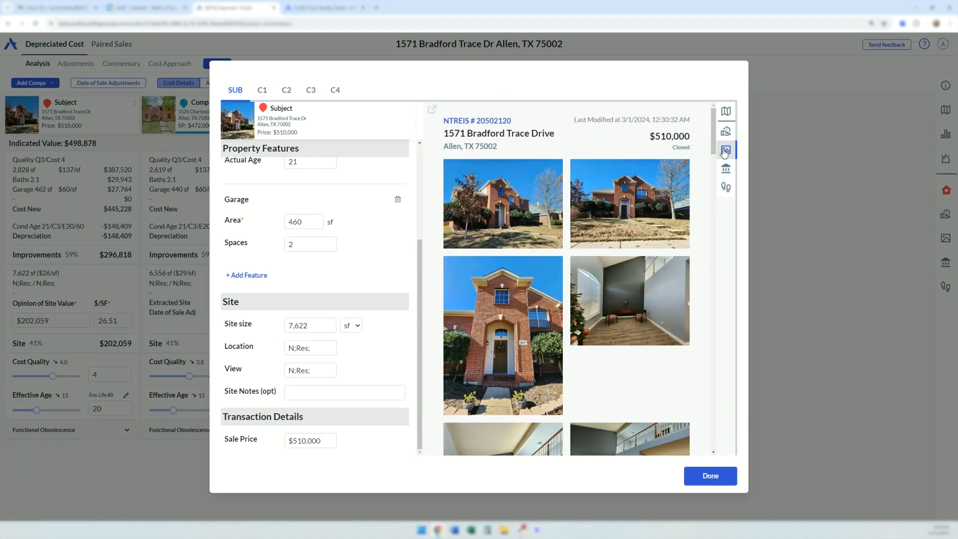
Step: Go through the editable property features of Comps 1, 2, 3 and 4 in turn
{"action": "left_click", "coordinate": [262, 92]}
{"action": "left_click", "coordinate": [287, 91]}
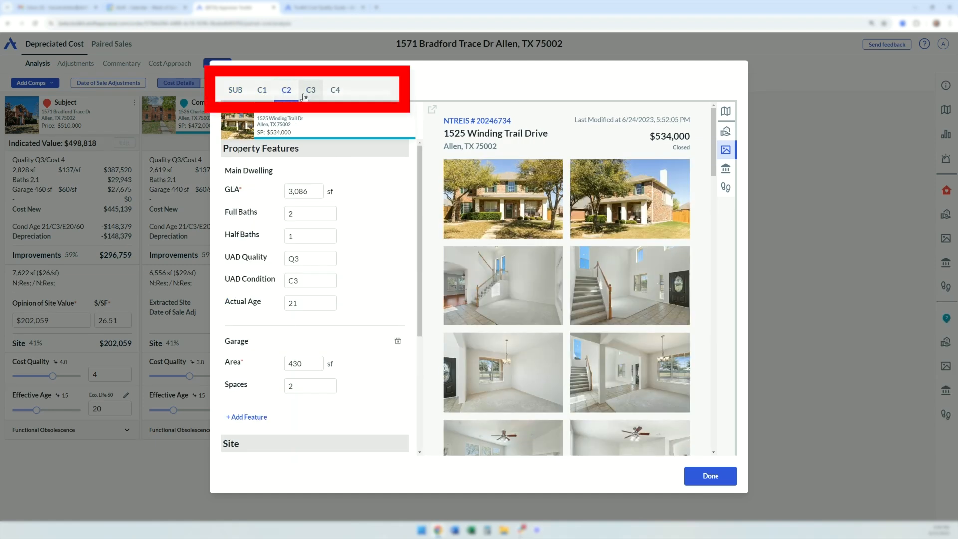
{"action": "left_click", "coordinate": [308, 97]}
{"action": "left_click", "coordinate": [336, 93]}
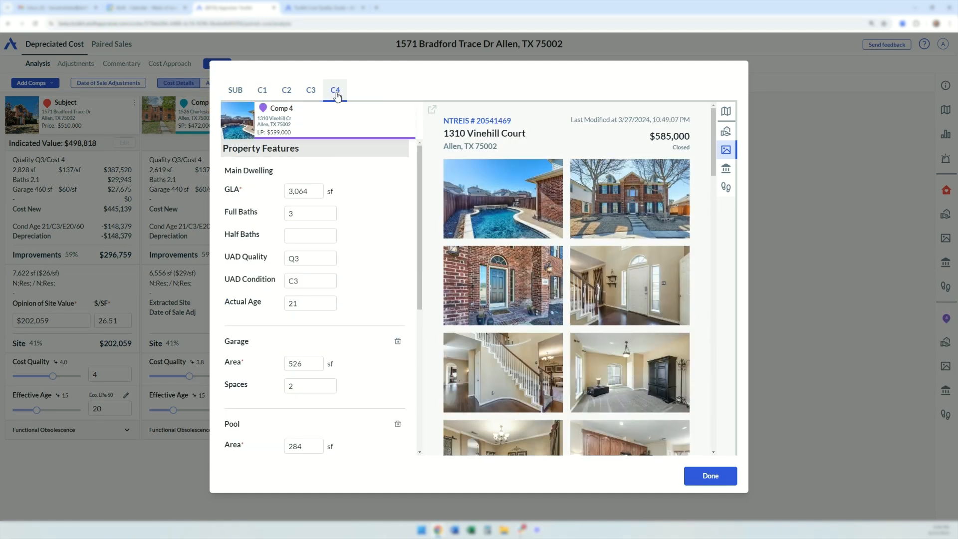
Step: Check Comp 4's pool area and quality options, and finish editing the property features
{"action": "scroll", "coordinate": [362, 310], "scroll_direction": "down", "scroll_amount": 2}
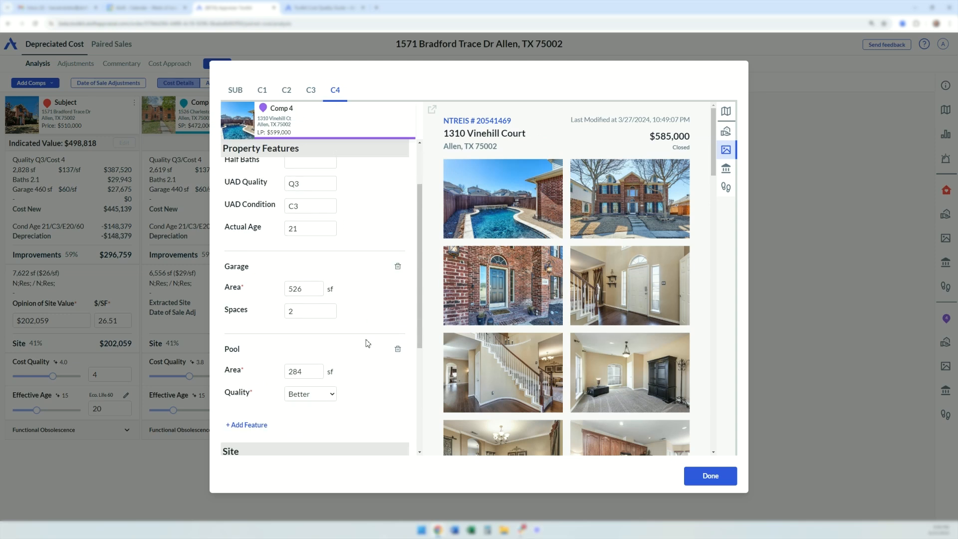
{"action": "scroll", "coordinate": [363, 341], "scroll_direction": "down", "scroll_amount": 1}
{"action": "left_click", "coordinate": [313, 336]}
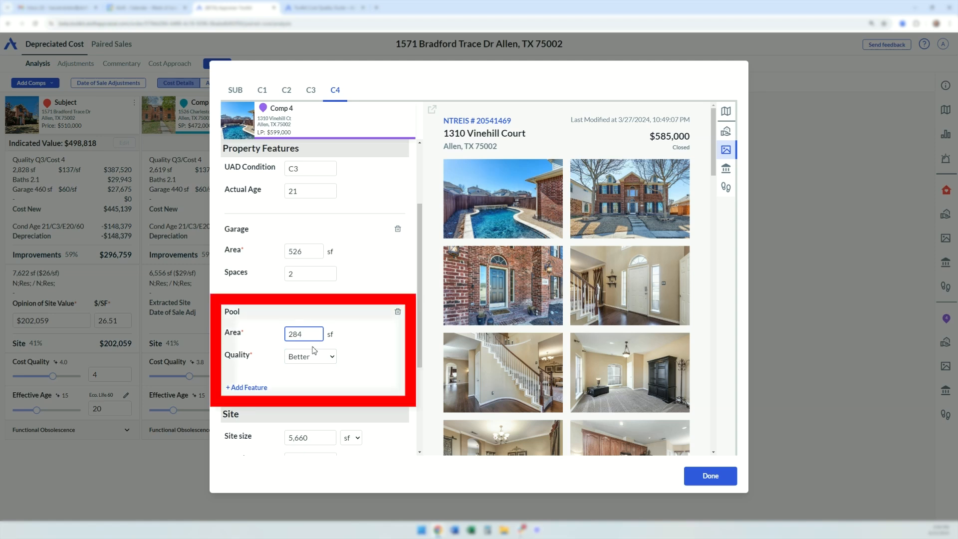
{"action": "left_click", "coordinate": [325, 358]}
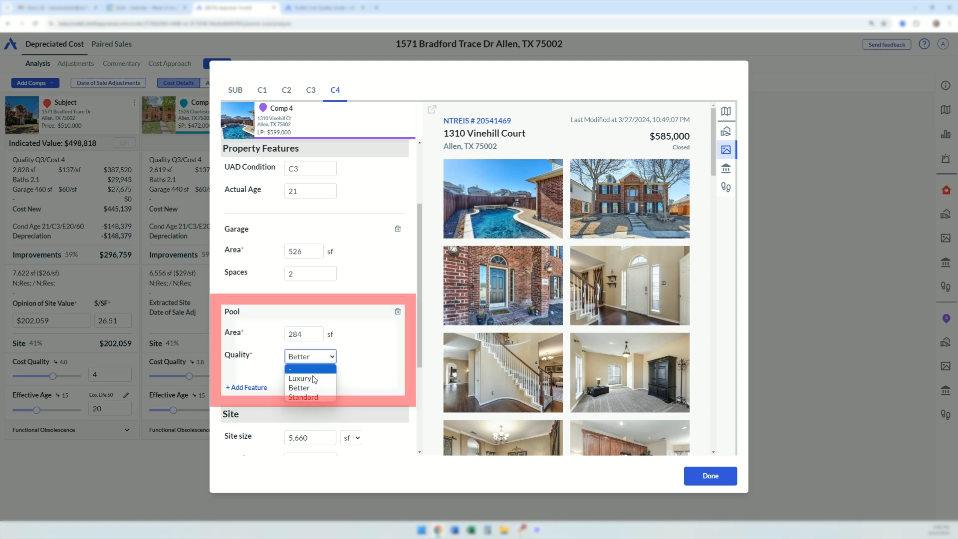
{"action": "left_click", "coordinate": [364, 378]}
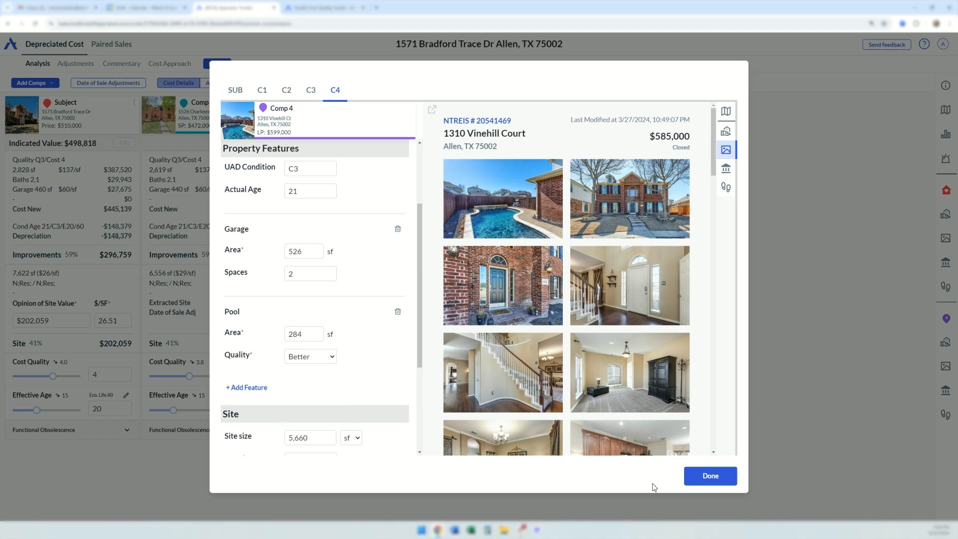
{"action": "left_click", "coordinate": [705, 480]}
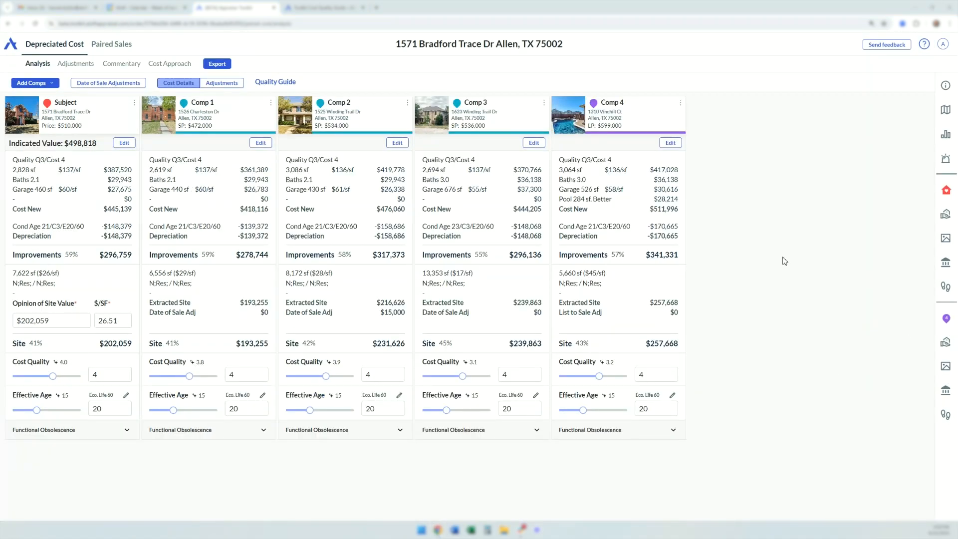
Step: Open the date of sale adjustments and compare the None and Zillow methods
{"action": "left_click", "coordinate": [101, 84]}
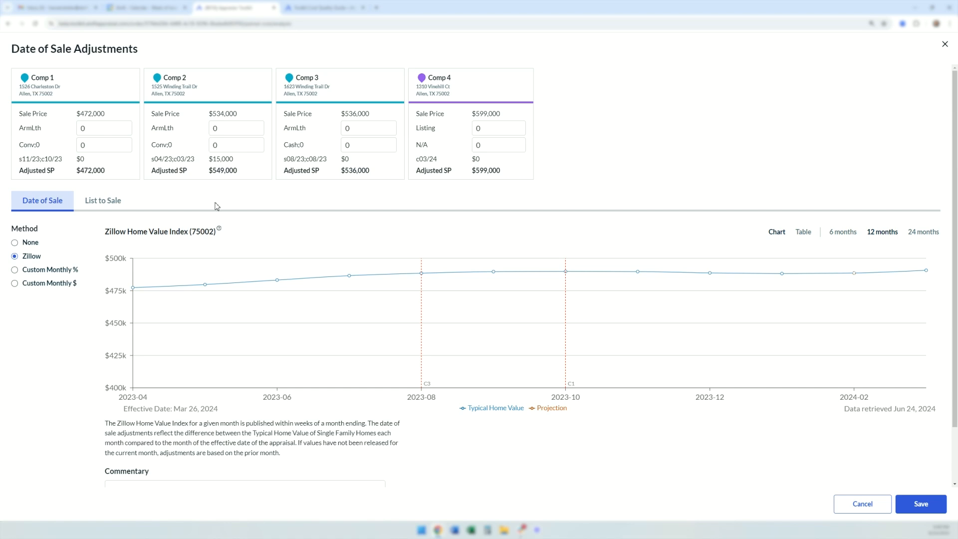
{"action": "left_click", "coordinate": [14, 243]}
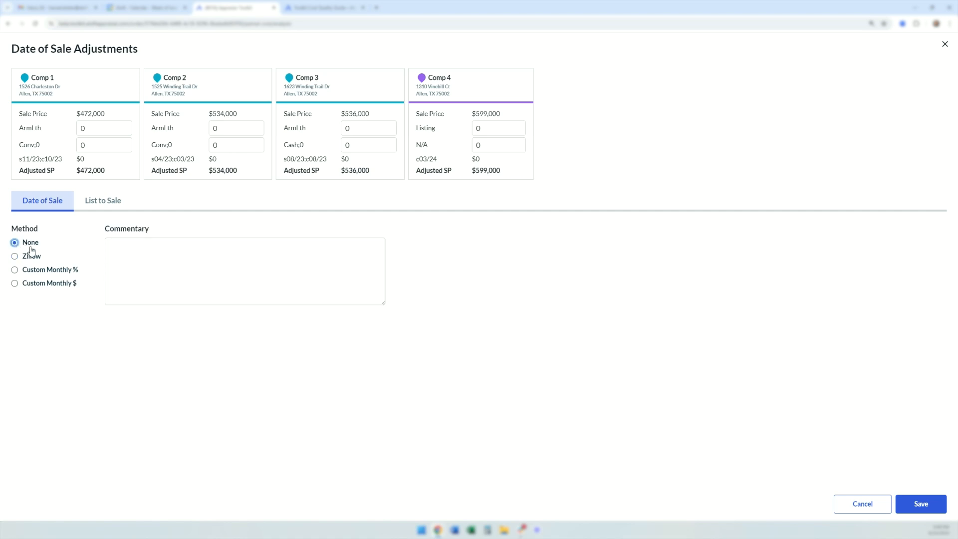
{"action": "left_click", "coordinate": [14, 256]}
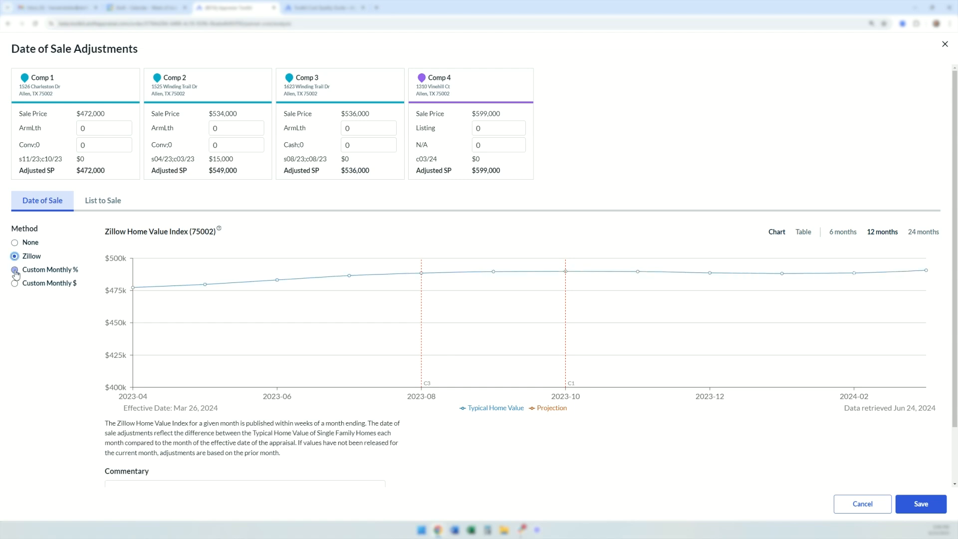
Step: Switch the date of sale method to Custom Monthly % with a change of 1 percent per month
{"action": "left_click", "coordinate": [15, 270]}
{"action": "double_click", "coordinate": [120, 246]}
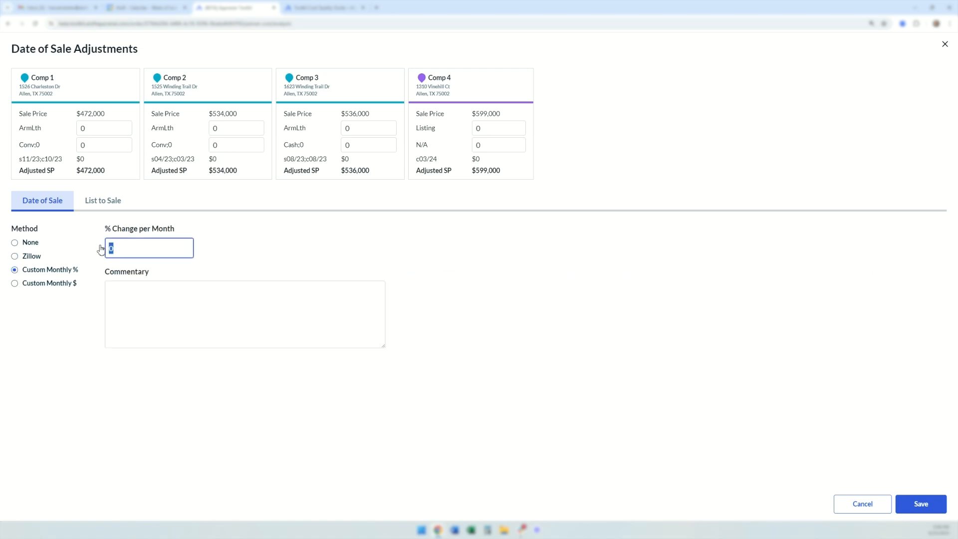
{"action": "type", "text": "1"}
{"action": "left_click", "coordinate": [241, 242]}
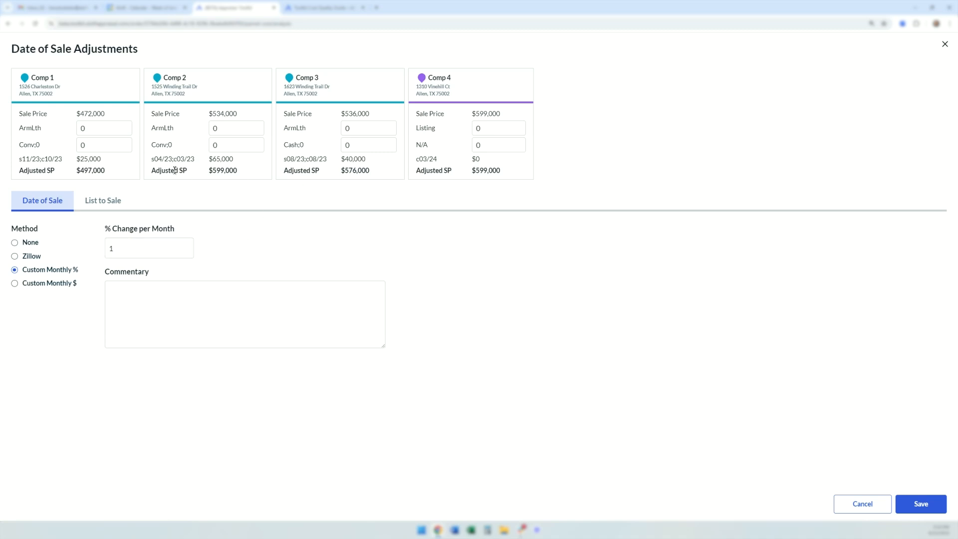
Step: Clear the monthly percentage change and switch the date of sale method to Custom Monthly $
{"action": "double_click", "coordinate": [126, 246]}
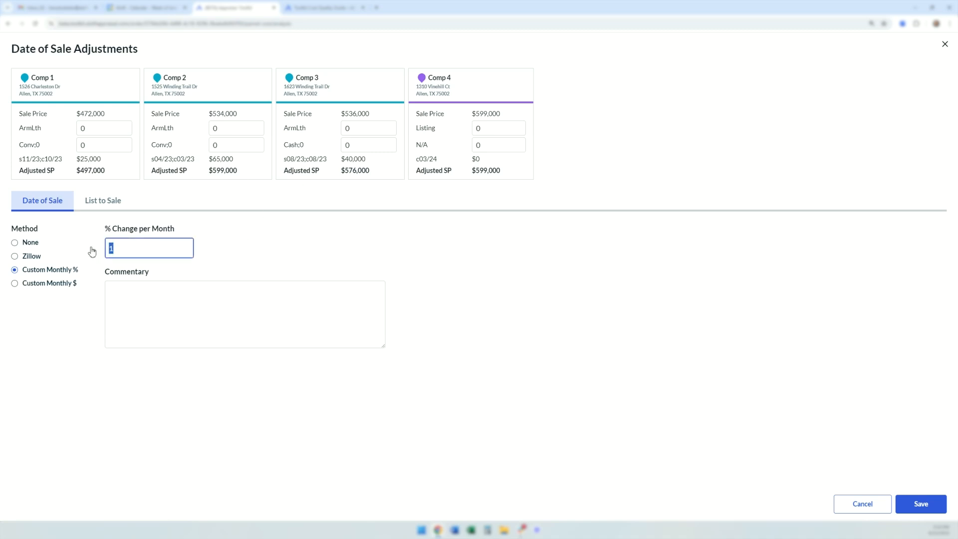
{"action": "key", "text": "BackSpace"}
{"action": "left_click", "coordinate": [212, 257]}
{"action": "left_click", "coordinate": [14, 284]}
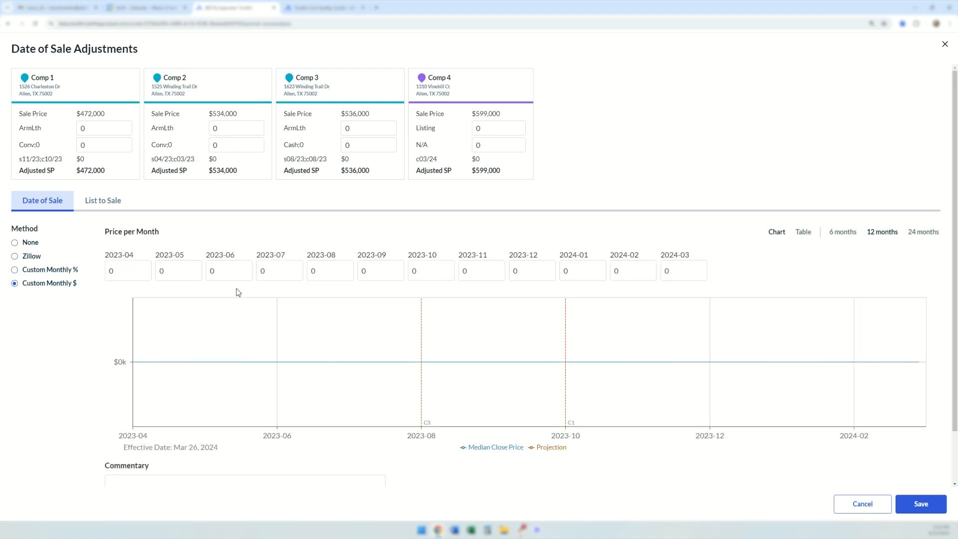
Step: Compare the 6, 12 and 24 month ranges for the monthly prices, ending on 12 months
{"action": "left_click", "coordinate": [838, 232]}
{"action": "left_click", "coordinate": [887, 232]}
{"action": "left_click", "coordinate": [916, 232]}
{"action": "left_click", "coordinate": [882, 233]}
Step: Enter monthly prices of 120000, 130000, 140000, 150000, 160000 and 170000 for 2023-04 through 2023-09
{"action": "double_click", "coordinate": [136, 276]}
{"action": "type", "text": "12"}
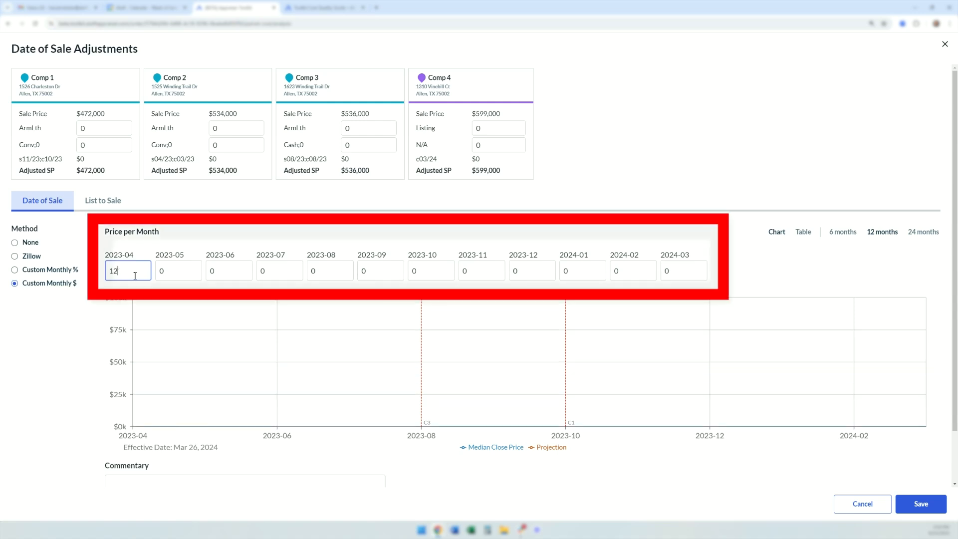
{"action": "type", "text": "0000"}
{"action": "key", "text": "Tab"}
{"action": "type", "text": "130000"}
{"action": "key", "text": "Tab"}
{"action": "type", "text": "140000"}
{"action": "key", "text": "Tab"}
{"action": "type", "text": "150000"}
{"action": "key", "text": "Tab"}
{"action": "type", "text": "160000"}
{"action": "key", "text": "Tab"}
{"action": "type", "text": "1700000"}
Step: Enter monthly prices of 160000, 140000, 120000, 100000, 80000 and 60000 for 2023-10 through 2024-03
{"action": "key", "text": "Tab"}
{"action": "type", "text": "160000"}
{"action": "key", "text": "Tab"}
{"action": "type", "text": "140000"}
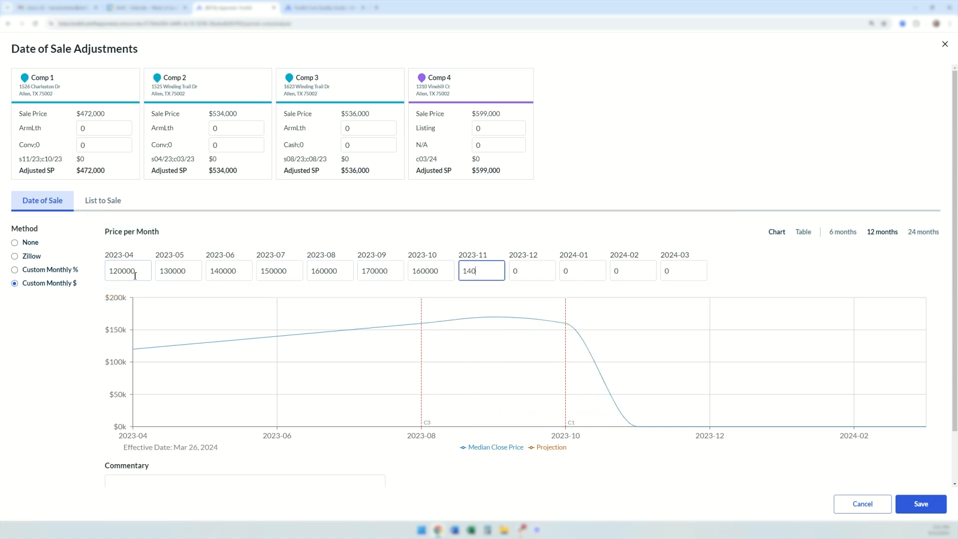
{"action": "key", "text": "Tab"}
{"action": "type", "text": "120000"}
{"action": "key", "text": "Tab"}
{"action": "type", "text": "100000"}
{"action": "key", "text": "Tab"}
{"action": "type", "text": "80000"}
{"action": "key", "text": "Tab"}
{"action": "type", "text": "60000"}
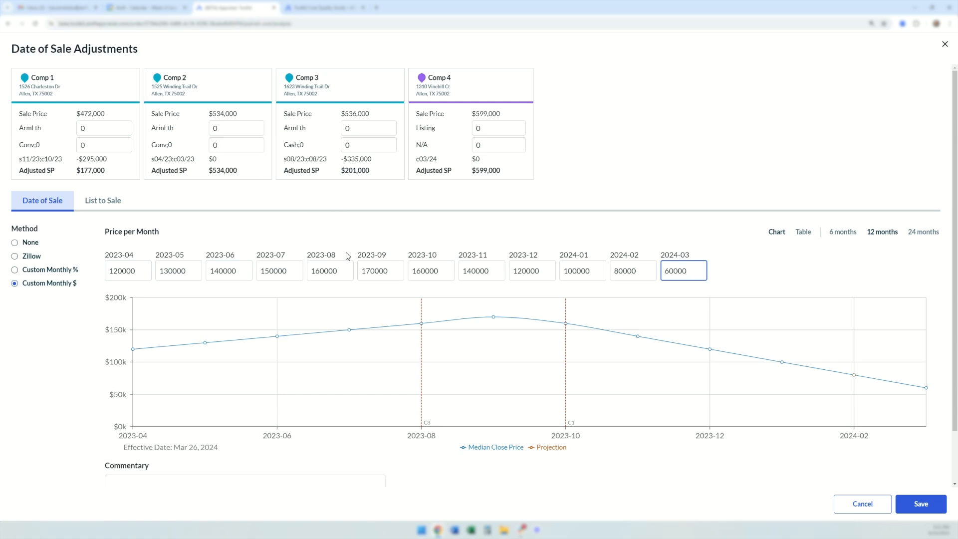
Step: Choose the Zillow date of sale method, set a custom list-to-sale percentage of 99, and save the adjustments
{"action": "left_click", "coordinate": [15, 257]}
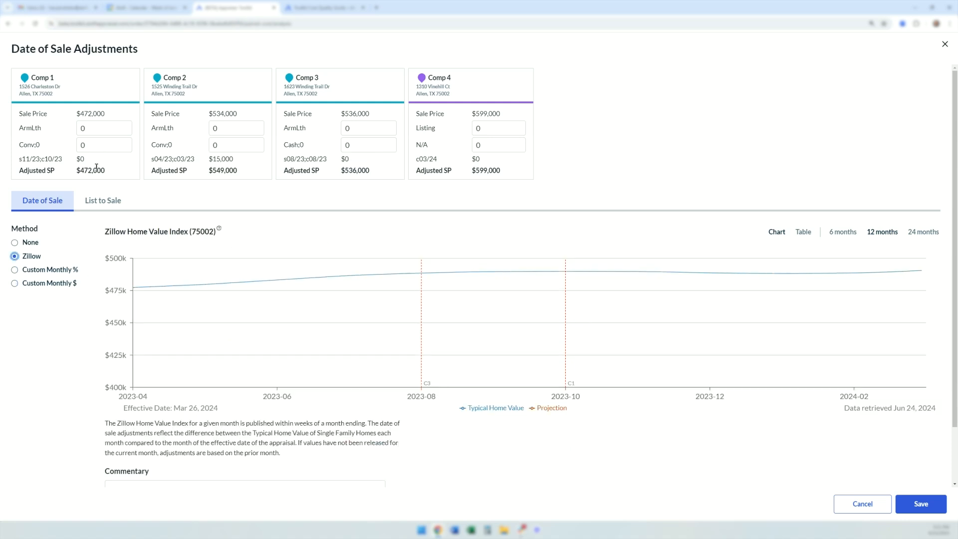
{"action": "left_click", "coordinate": [106, 201]}
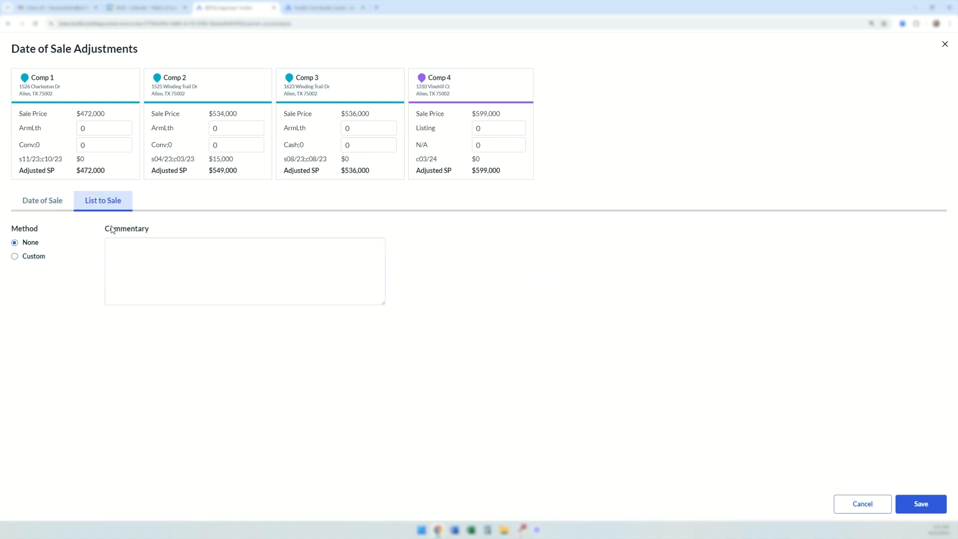
{"action": "left_click", "coordinate": [16, 257]}
{"action": "left_click", "coordinate": [118, 248]}
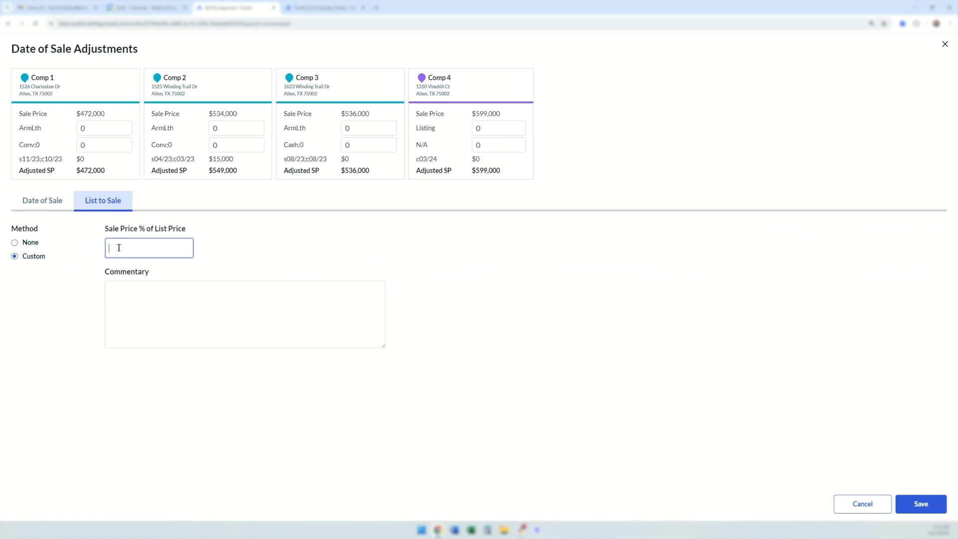
{"action": "type", "text": "99"}
{"action": "left_click", "coordinate": [234, 255]}
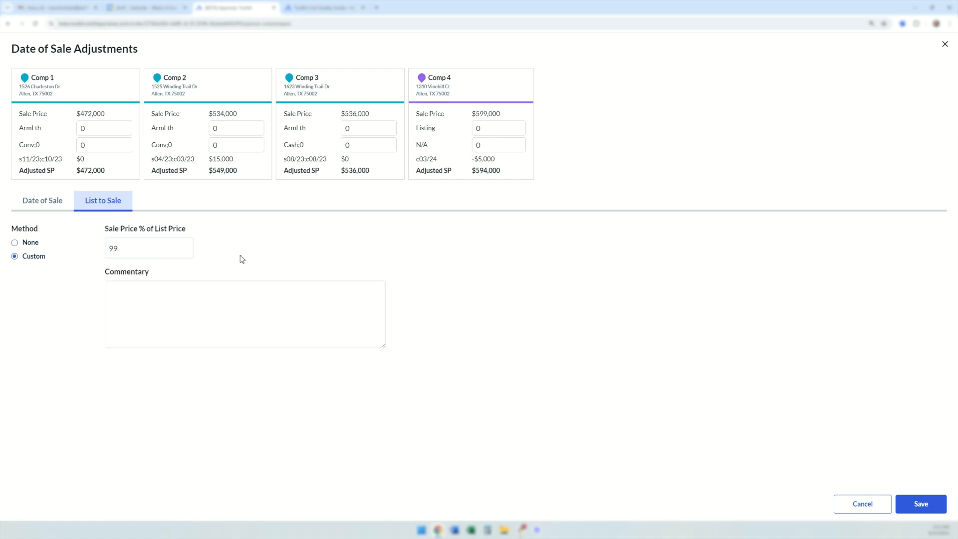
{"action": "left_click", "coordinate": [48, 208]}
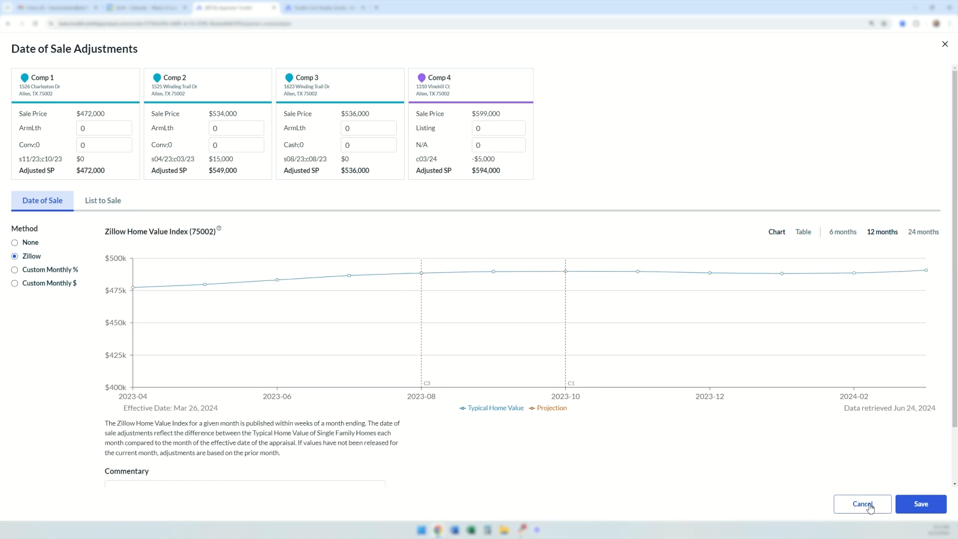
{"action": "left_click", "coordinate": [920, 505]}
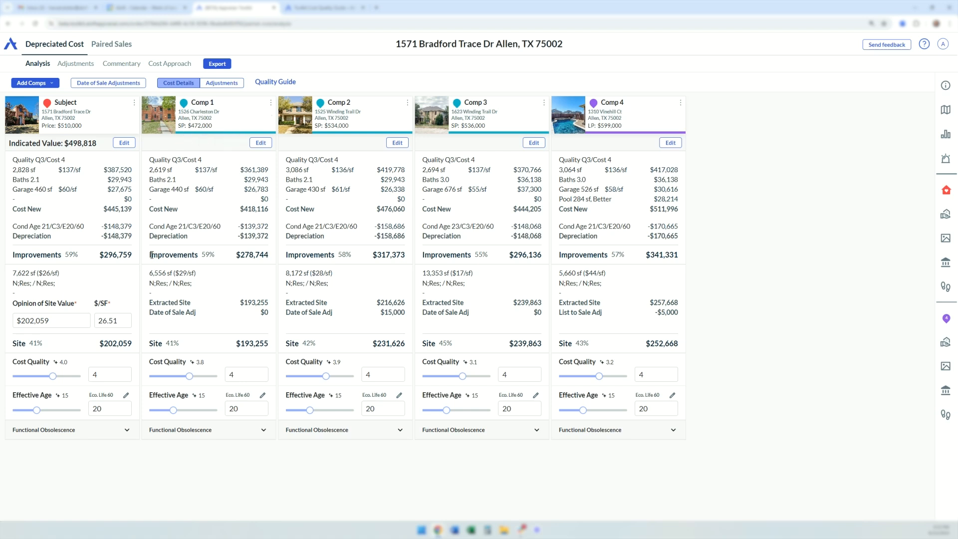
Step: Examine the improvements and site value shares of Comp 1
{"action": "left_click_drag", "start_coordinate": [152, 255], "coordinate": [198, 261]}
{"action": "left_click", "coordinate": [169, 266]}
{"action": "left_click_drag", "start_coordinate": [149, 343], "coordinate": [163, 343]}
{"action": "left_click", "coordinate": [225, 292]}
Step: Set the effective age to 15 for the subject and for Comps 1, 2, 3 and 4
{"action": "double_click", "coordinate": [118, 412]}
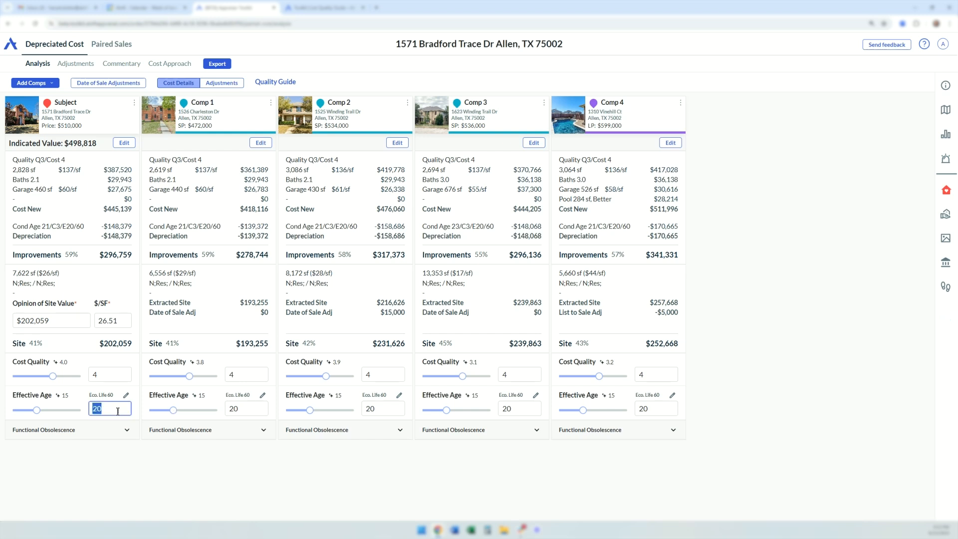
{"action": "type", "text": "15"}
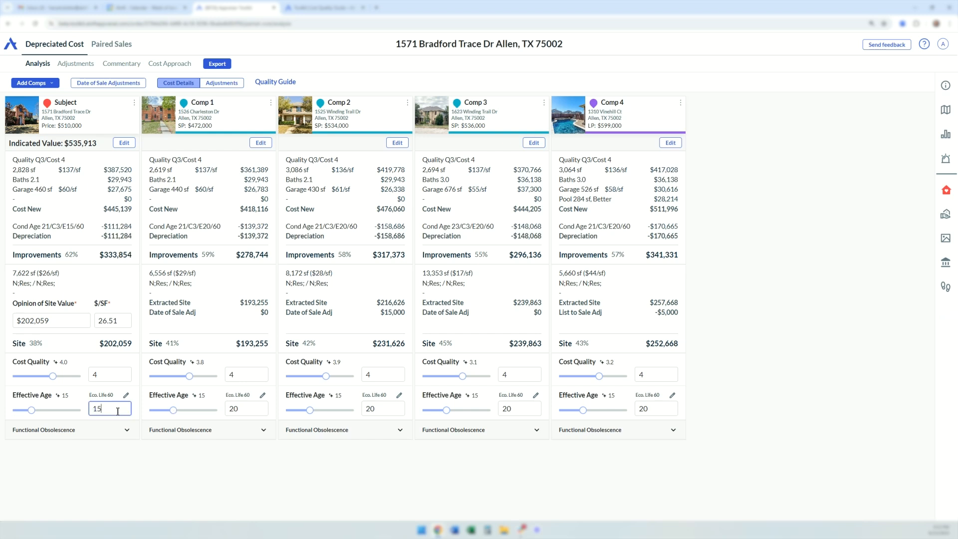
{"action": "key", "text": "Tab"}
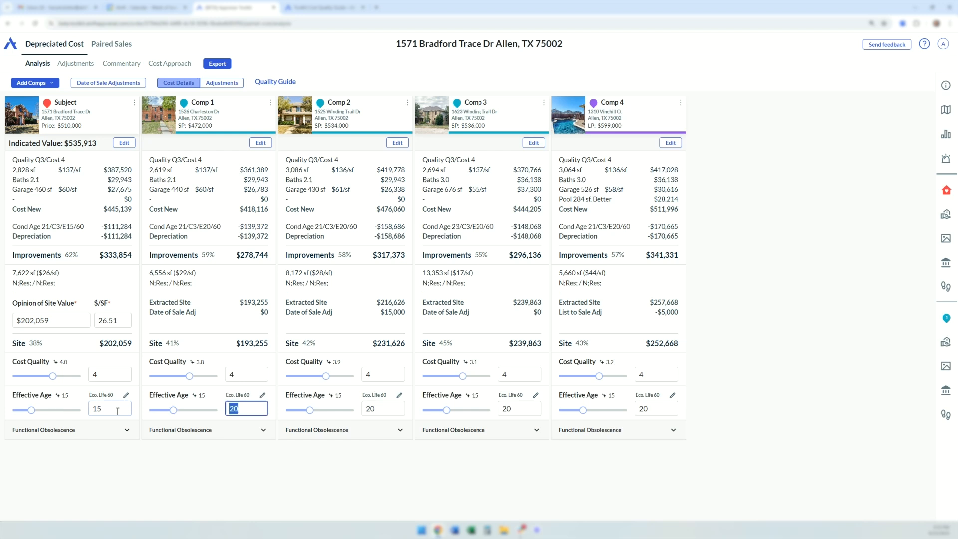
{"action": "type", "text": "15"}
{"action": "key", "text": "Tab"}
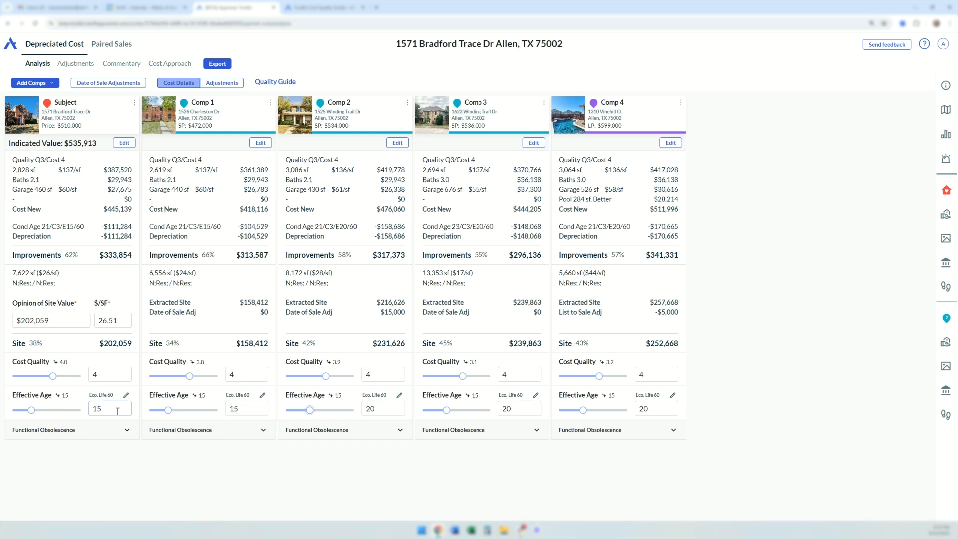
{"action": "type", "text": "15"}
{"action": "key", "text": "Tab"}
{"action": "type", "text": "15"}
{"action": "key", "text": "Tab"}
{"action": "type", "text": "15"}
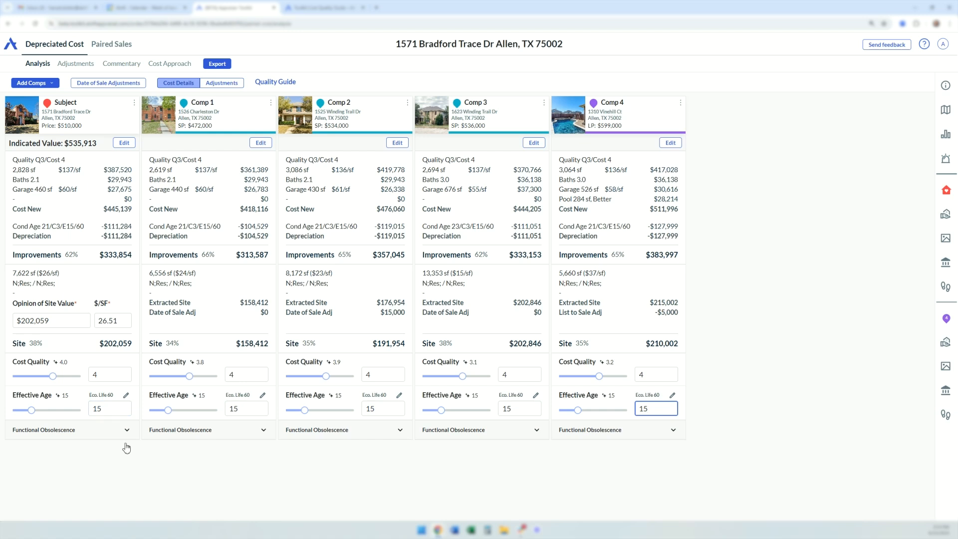
{"action": "left_click", "coordinate": [191, 490]}
Step: Open the comp photos and compare the kitchens of Comp 1 and Comp 4
{"action": "left_click", "coordinate": [946, 365]}
{"action": "scroll", "coordinate": [828, 419], "scroll_direction": "down", "scroll_amount": 1}
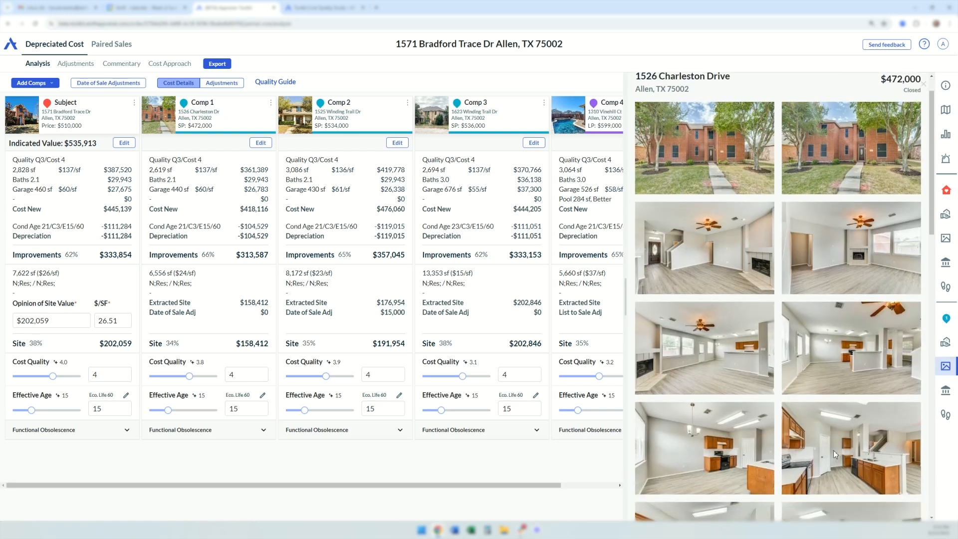
{"action": "left_click", "coordinate": [828, 419]}
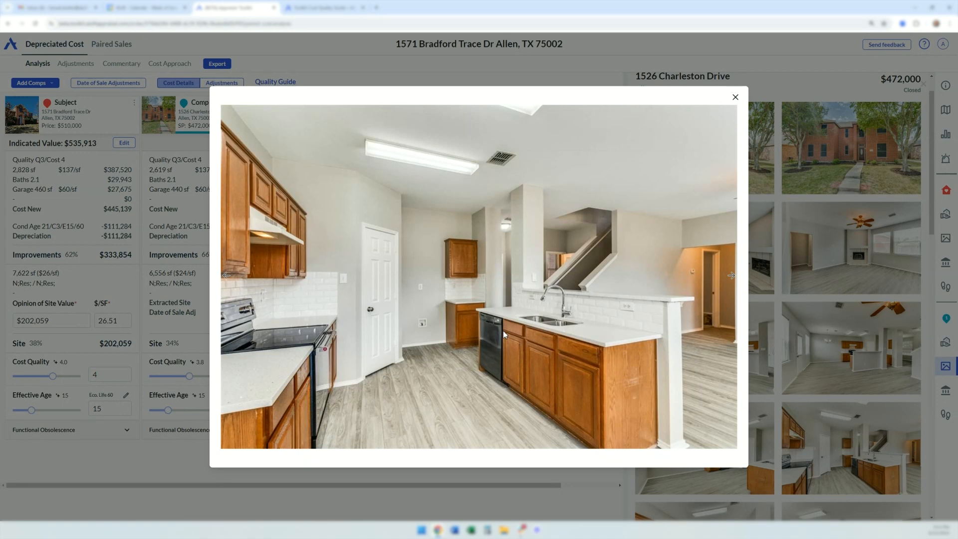
{"action": "left_click", "coordinate": [735, 97]}
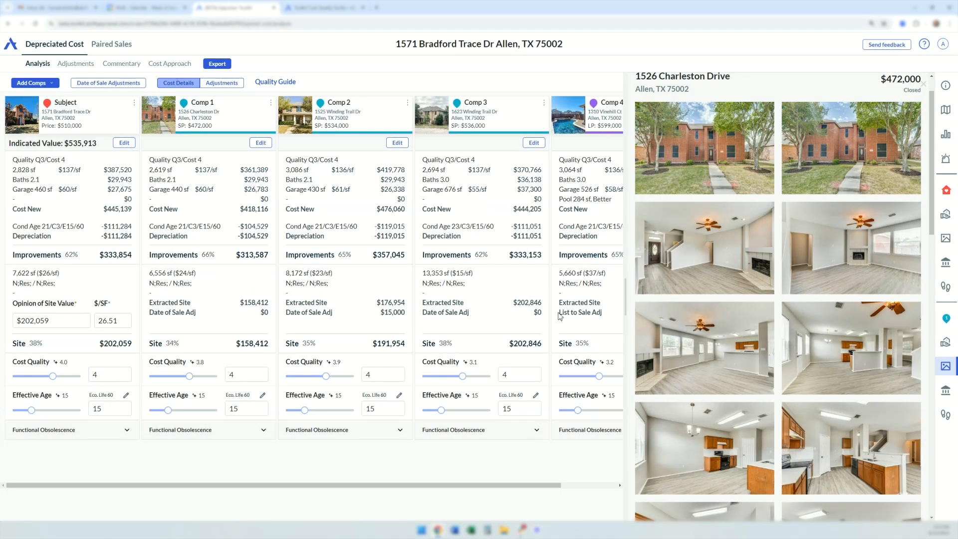
{"action": "left_click", "coordinate": [594, 328]}
{"action": "left_click", "coordinate": [790, 444]}
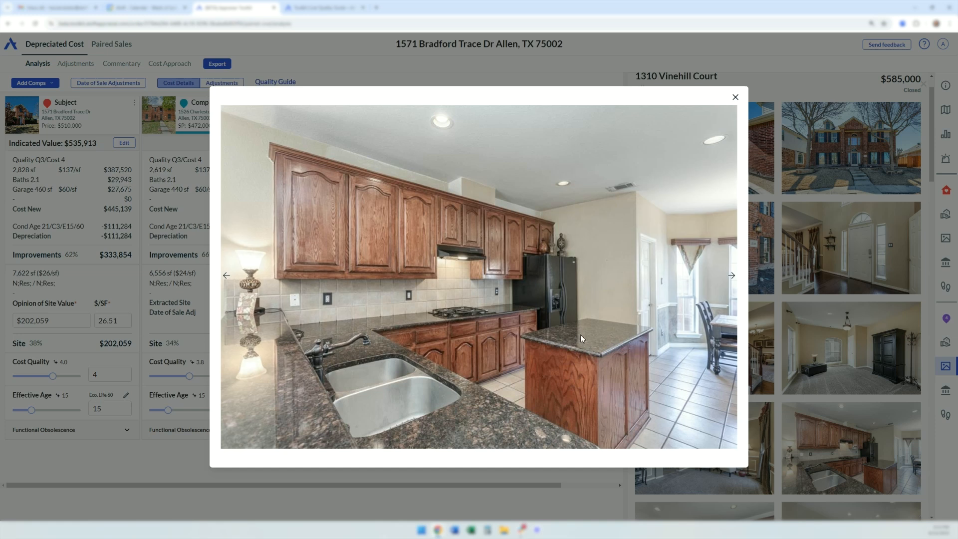
{"action": "left_click", "coordinate": [733, 99]}
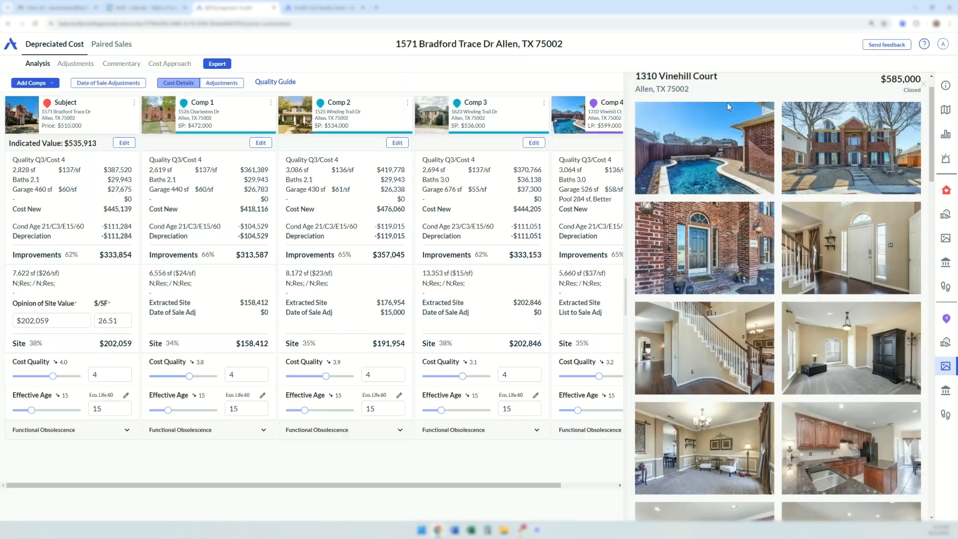
Step: Compare Comp 1's living room photo with Comp 4's interior photos, and close the photo view
{"action": "left_click", "coordinate": [220, 342]}
{"action": "left_click", "coordinate": [714, 360]}
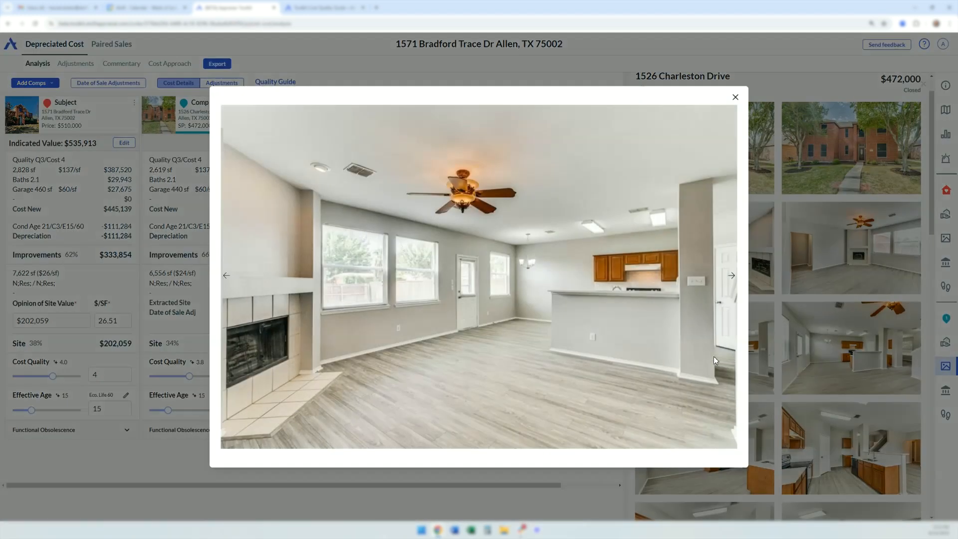
{"action": "left_click", "coordinate": [735, 97]}
{"action": "left_click", "coordinate": [601, 348]}
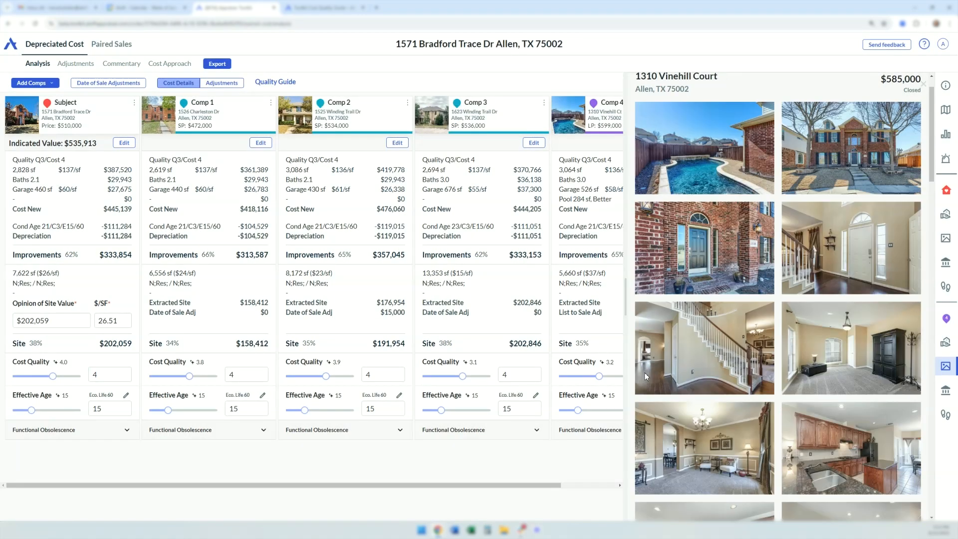
{"action": "left_click", "coordinate": [733, 428]}
{"action": "left_click", "coordinate": [731, 275]}
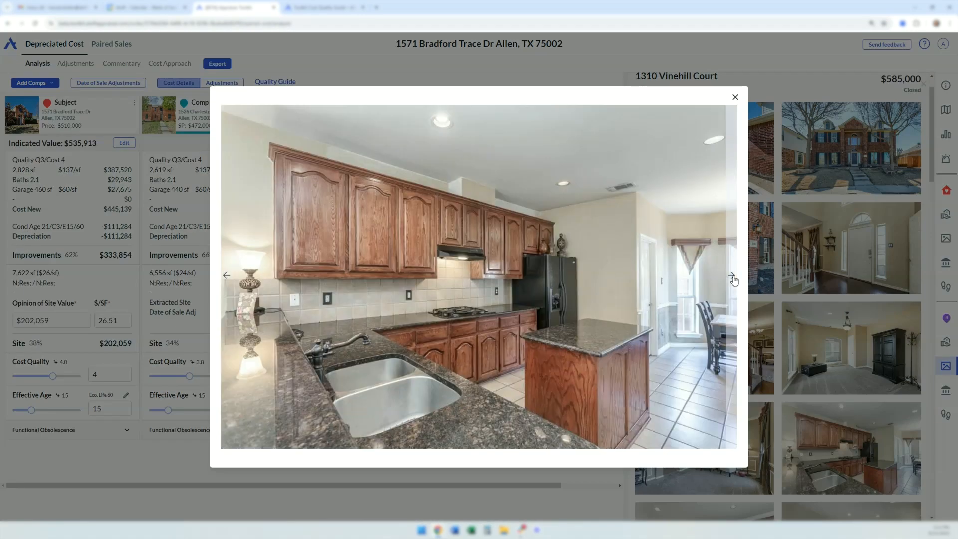
{"action": "left_click", "coordinate": [732, 275]}
{"action": "left_click", "coordinate": [731, 276]}
{"action": "left_click", "coordinate": [732, 277]}
{"action": "left_click", "coordinate": [732, 277]}
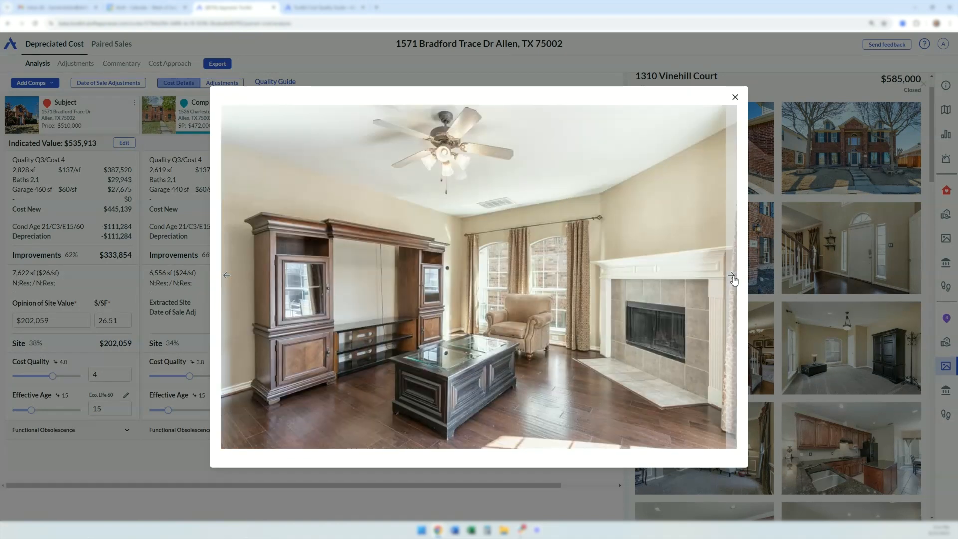
{"action": "left_click", "coordinate": [733, 277]}
{"action": "left_click", "coordinate": [732, 277]}
{"action": "left_click", "coordinate": [733, 277]}
{"action": "key", "text": "Escape"}
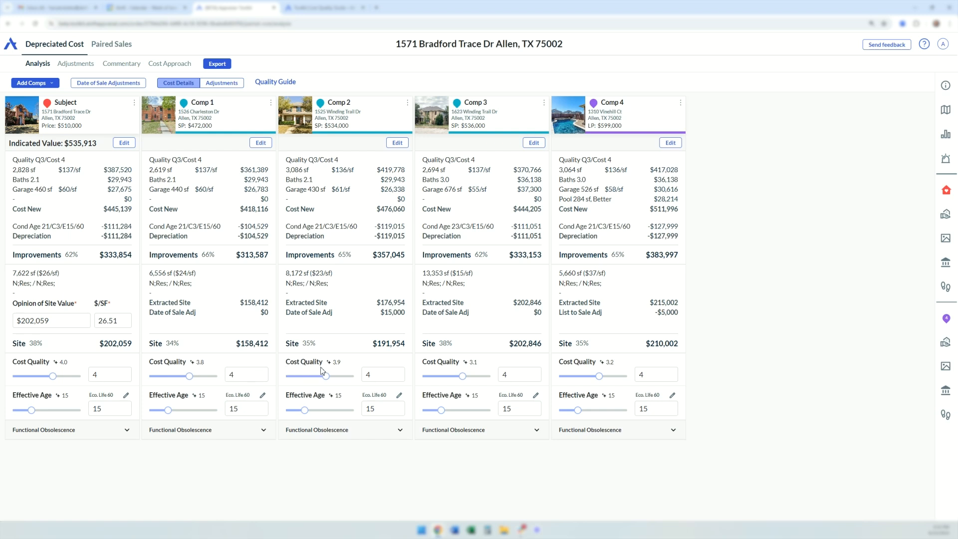
Step: Check the image analysis quality suggestion for Comp 1 and set its cost quality to 3.8
{"action": "mouse_move", "coordinate": [196, 363]}
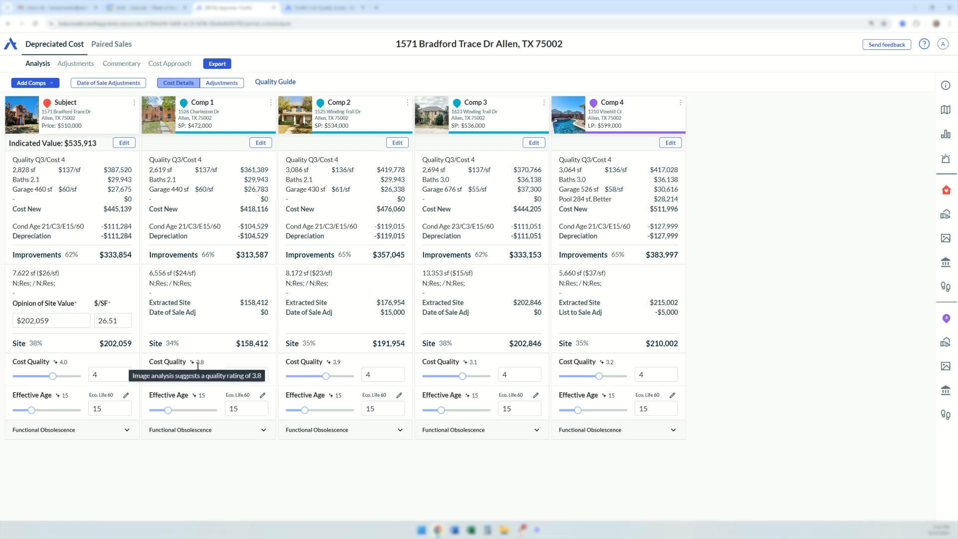
{"action": "left_click", "coordinate": [243, 374]}
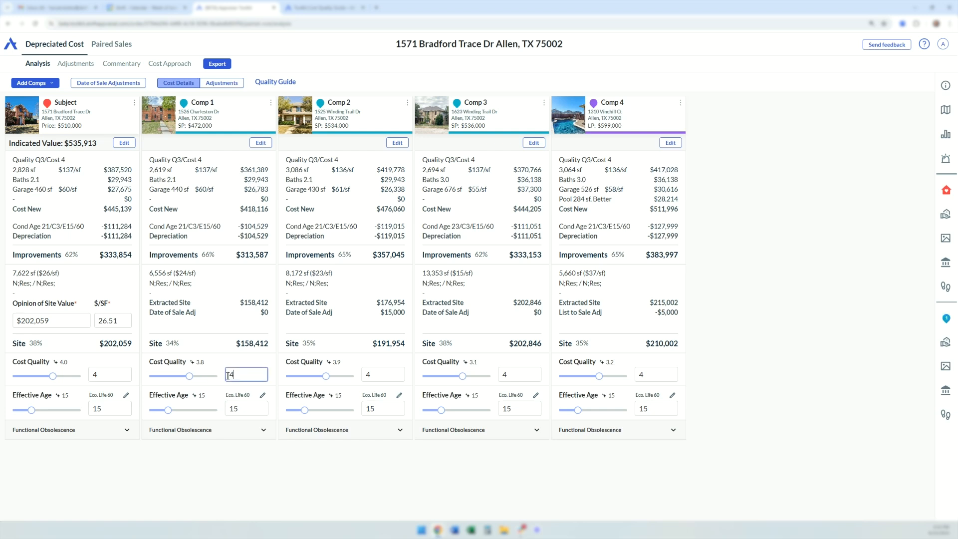
{"action": "type", "text": "3"}
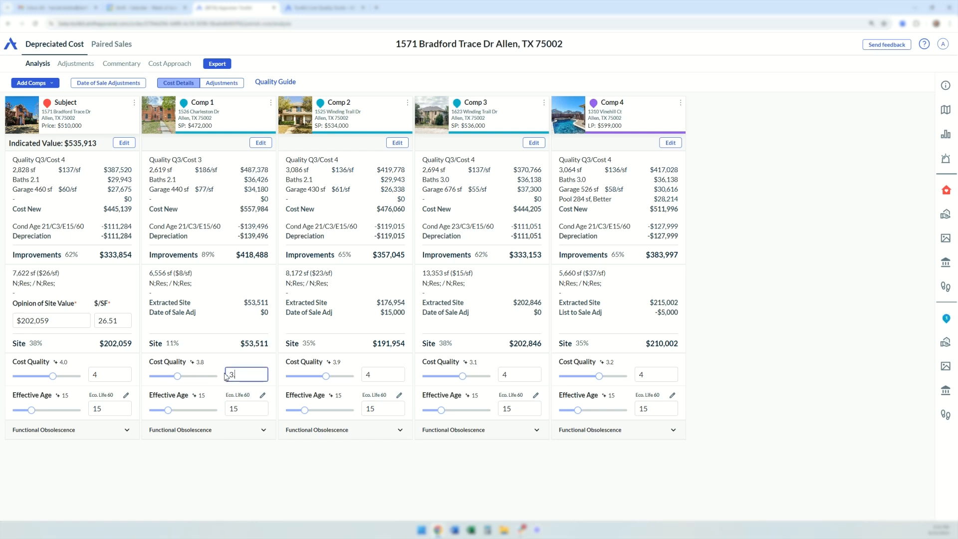
{"action": "type", "text": ".8"}
{"action": "left_click", "coordinate": [363, 378]}
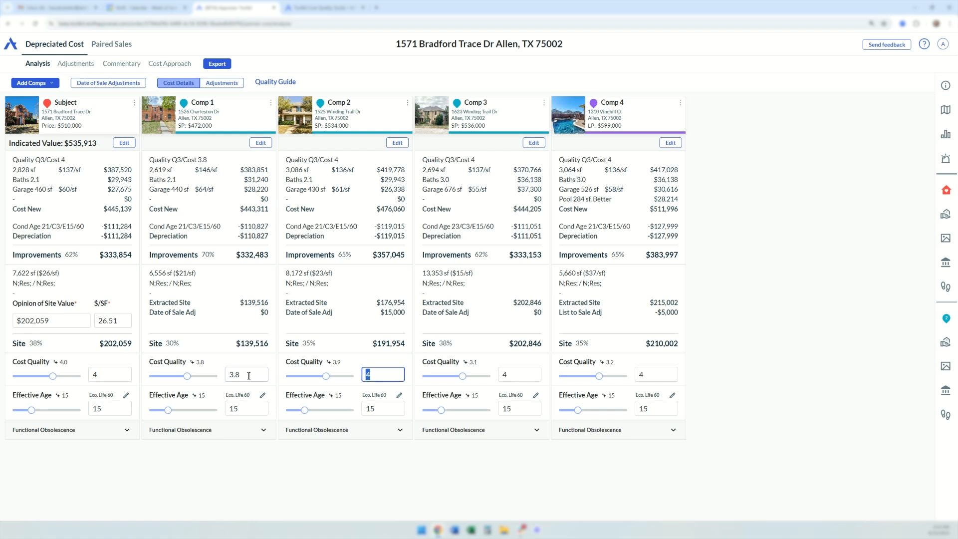
Step: Set the subject's cost quality to 3.8 and Comp 1's cost quality to 4
{"action": "left_click", "coordinate": [101, 376]}
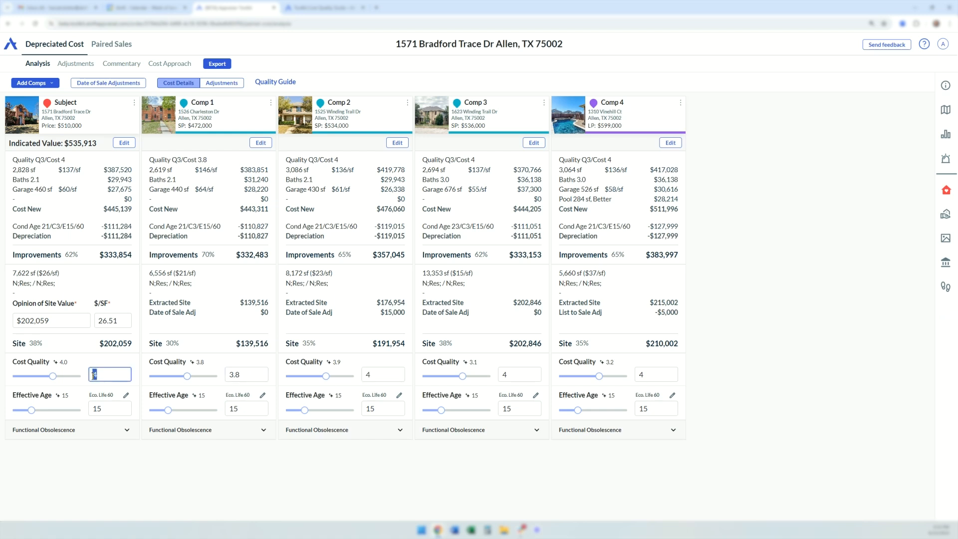
{"action": "type", "text": "3.8"}
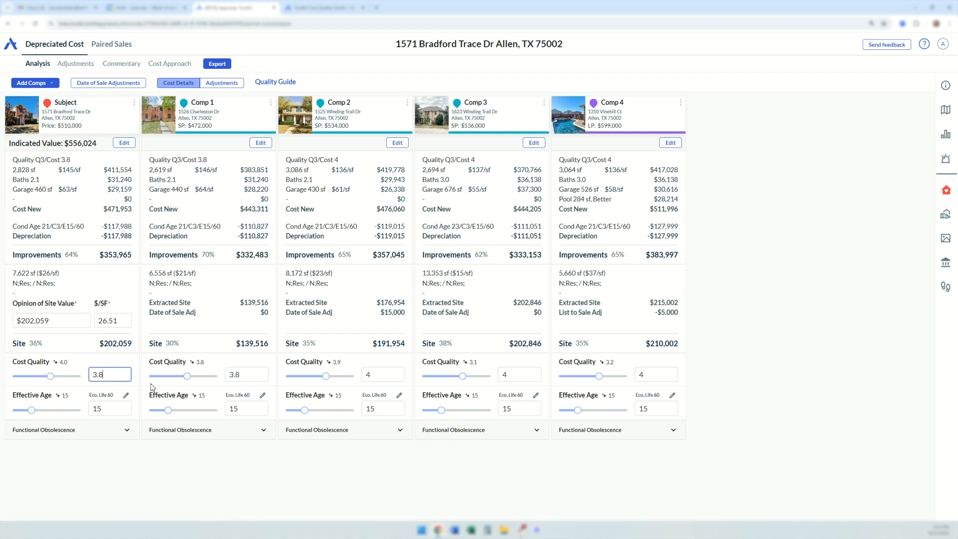
{"action": "left_click", "coordinate": [228, 375]}
{"action": "type", "text": "4"}
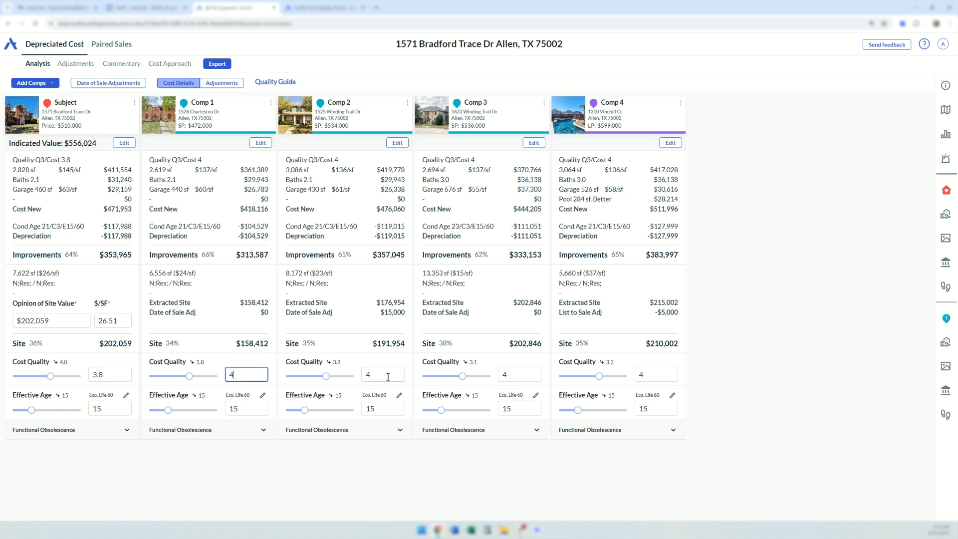
Step: Set the cost quality of Comp 2 and Comp 3 to 3.8
{"action": "left_click", "coordinate": [368, 376]}
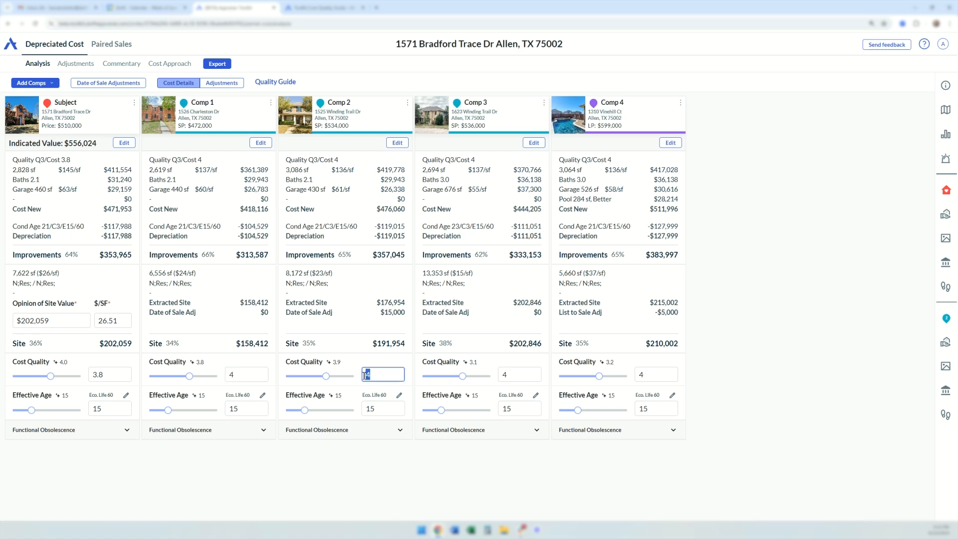
{"action": "type", "text": "39"}
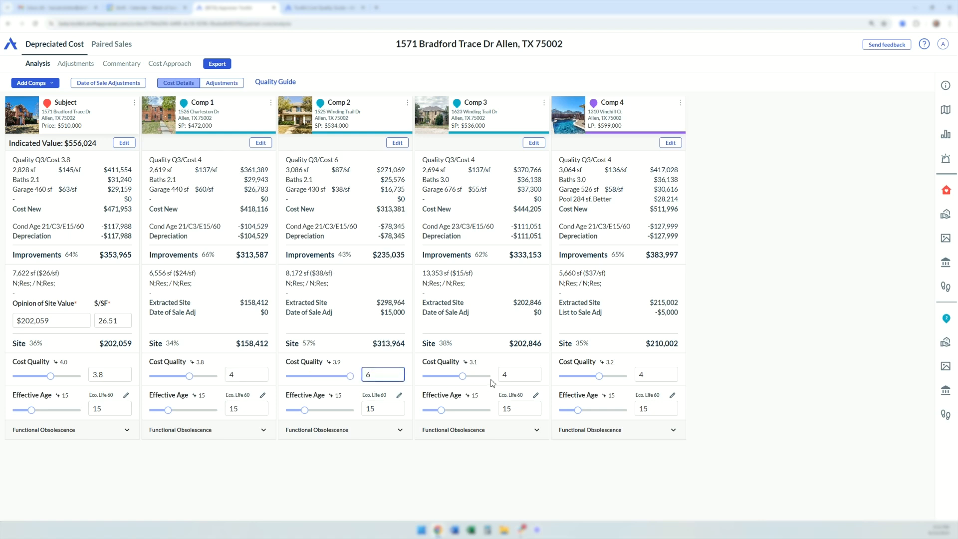
{"action": "key", "text": "BackSpace"}
{"action": "type", "text": "3.8"}
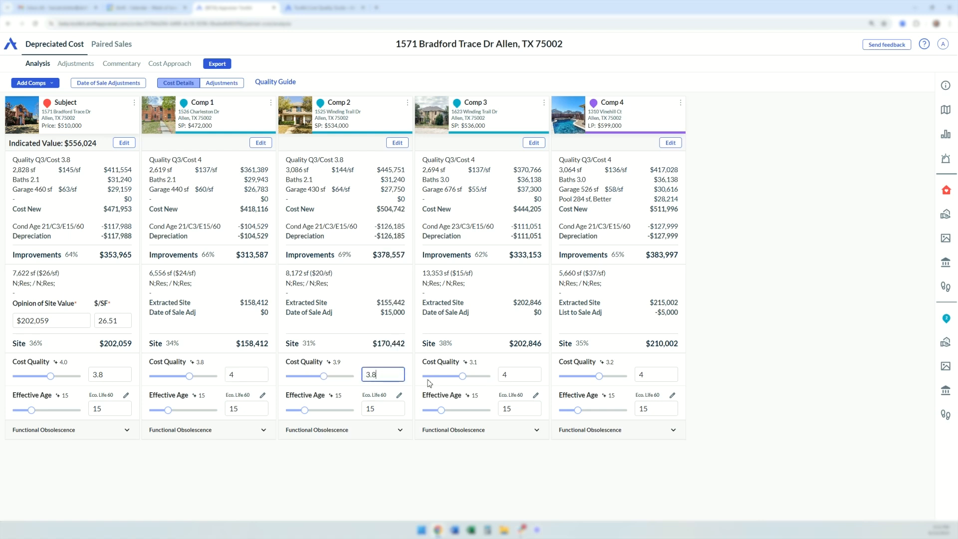
{"action": "left_click", "coordinate": [510, 374]}
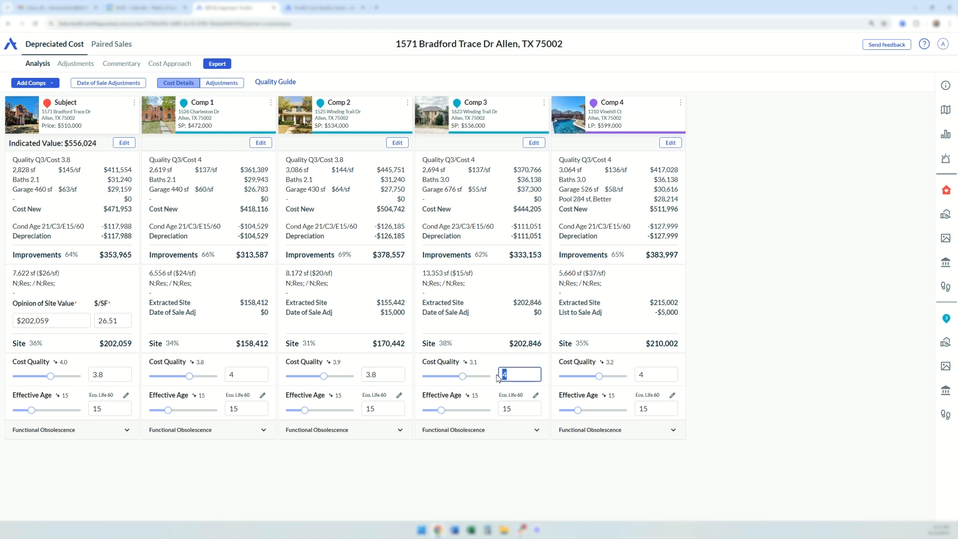
{"action": "type", "text": "3.8"}
Step: Set Comp 4's cost quality to 3.5
{"action": "left_click", "coordinate": [636, 375]}
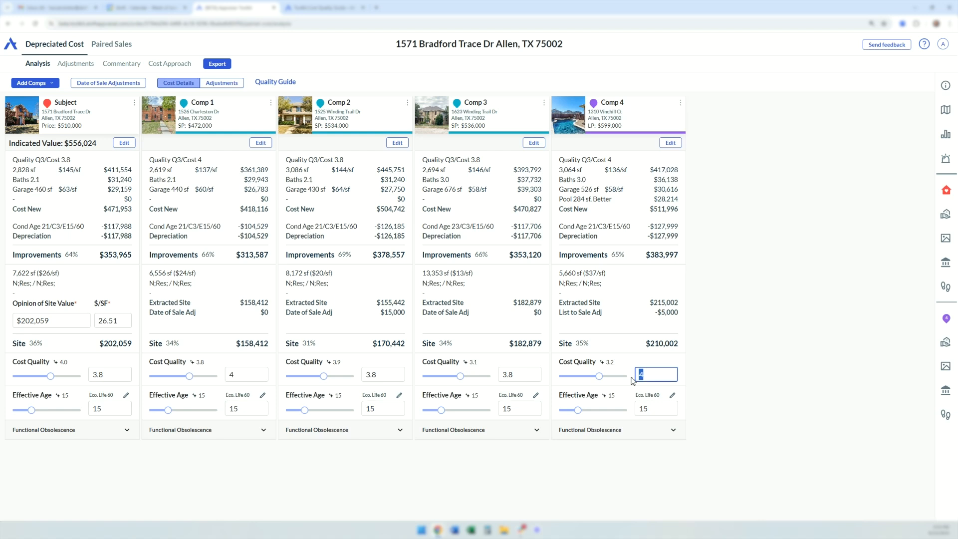
{"action": "type", "text": "3"}
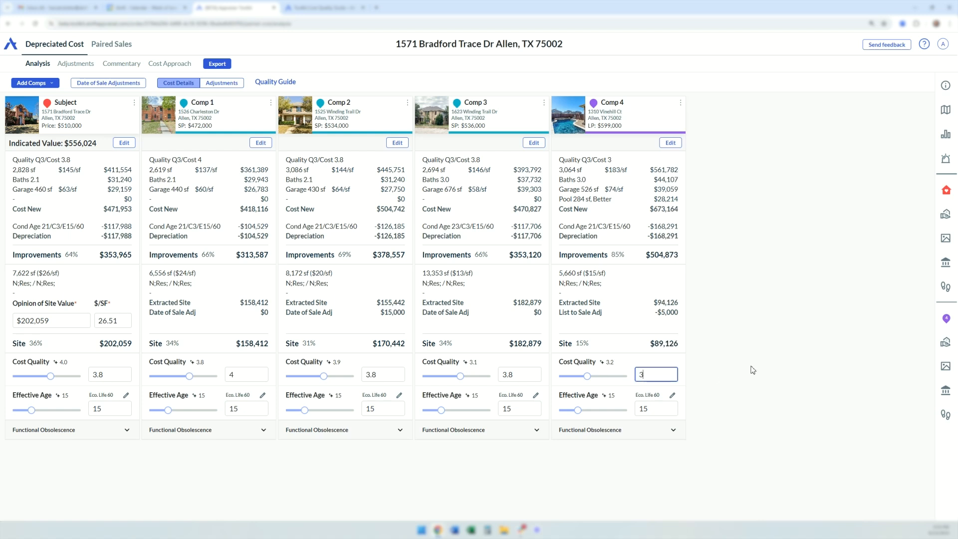
{"action": "type", "text": ".5"}
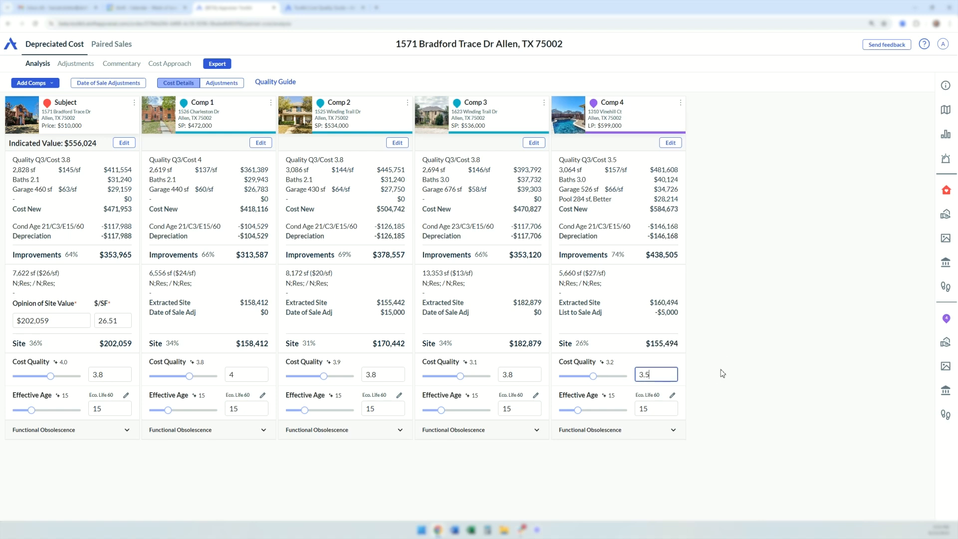
{"action": "left_click", "coordinate": [633, 396]}
Step: Review the vacant land sales and site size charts in the Site Analysis, and set the subject's opinion of site value to $165,000
{"action": "left_click", "coordinate": [946, 135]}
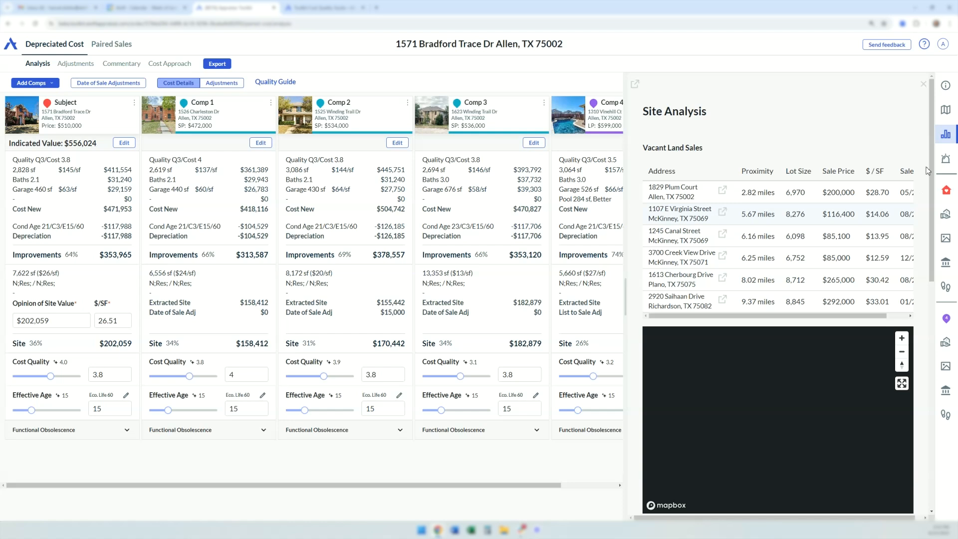
{"action": "mouse_move", "coordinate": [931, 147]}
{"action": "left_mouse_down"}
{"action": "mouse_move", "coordinate": [938, 183]}
{"action": "mouse_move", "coordinate": [934, 156]}
{"action": "left_mouse_up"}
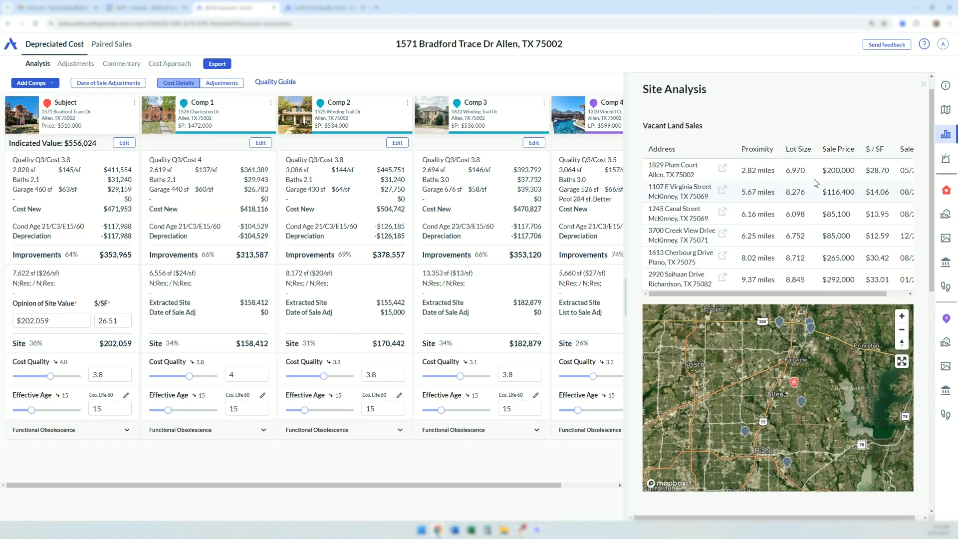
{"action": "left_click_drag", "start_coordinate": [933, 191], "coordinate": [933, 316]}
{"action": "mouse_move", "coordinate": [773, 350]}
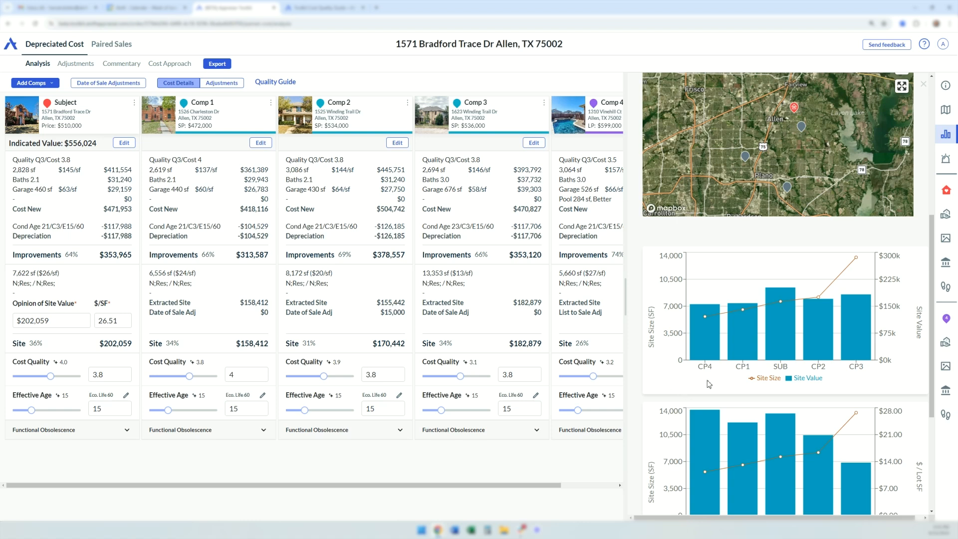
{"action": "mouse_move", "coordinate": [808, 302]}
{"action": "double_click", "coordinate": [58, 319]}
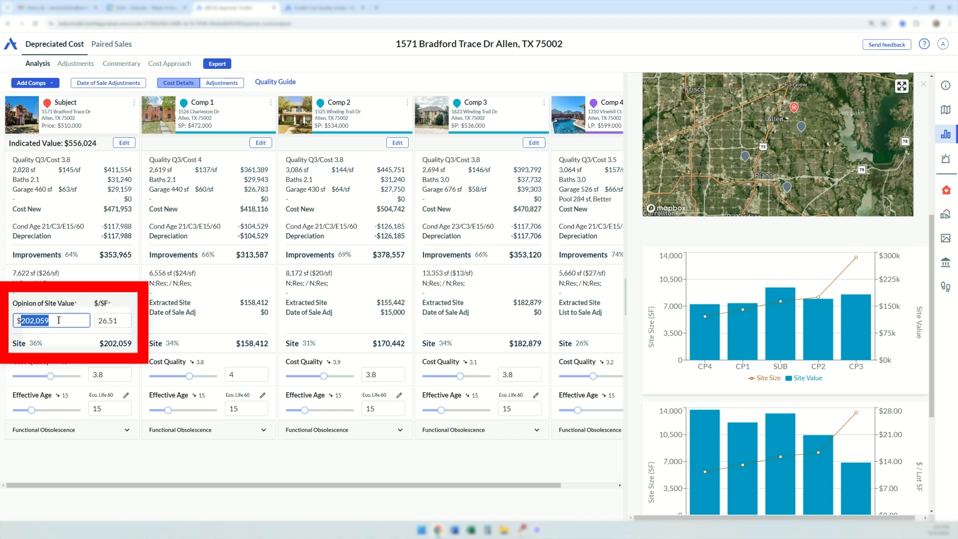
{"action": "type", "text": "1650000"}
{"action": "left_click", "coordinate": [142, 333]}
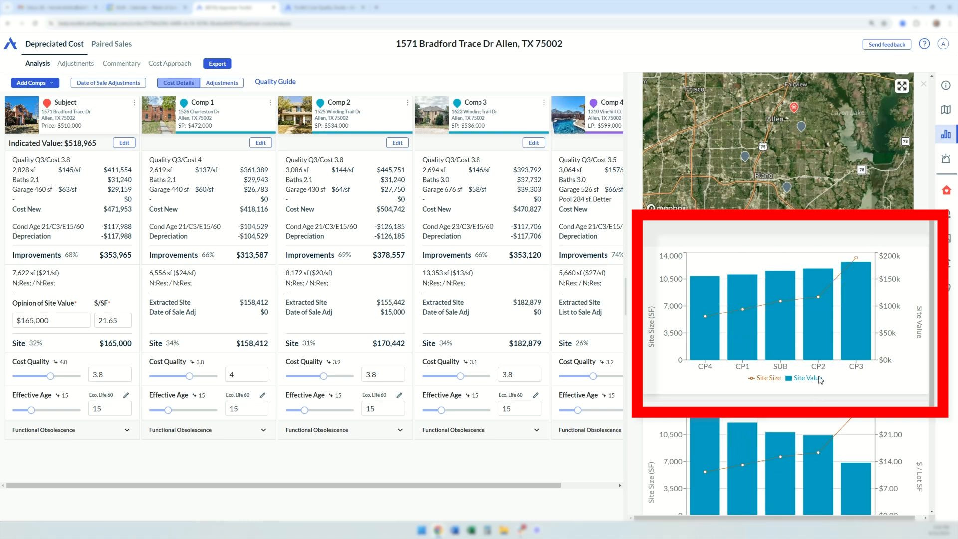
Step: Examine the price per square foot and site-to-value ratio charts for the subject and comps, and close the Site Analysis
{"action": "scroll", "coordinate": [822, 375], "scroll_direction": "down", "scroll_amount": 2}
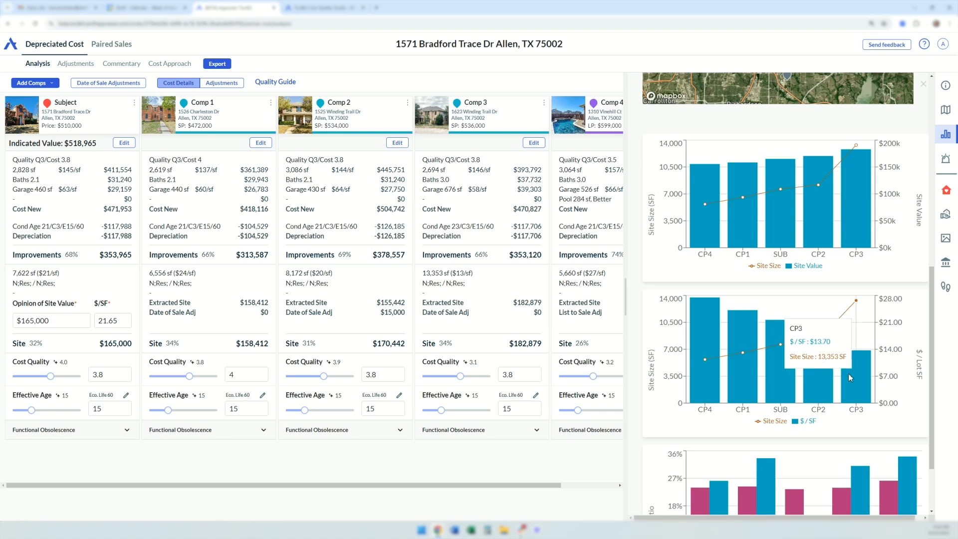
{"action": "scroll", "coordinate": [848, 372], "scroll_direction": "down", "scroll_amount": 2}
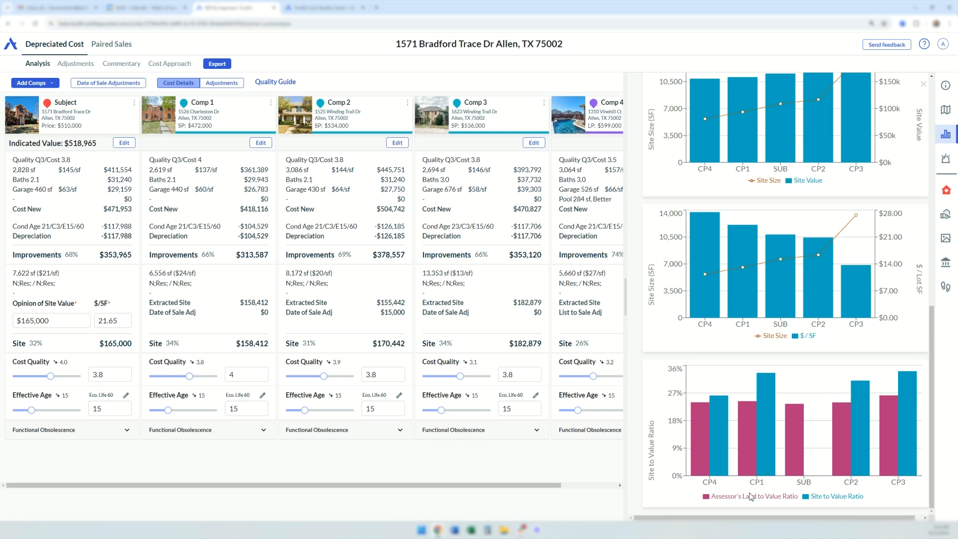
{"action": "mouse_move", "coordinate": [855, 114]}
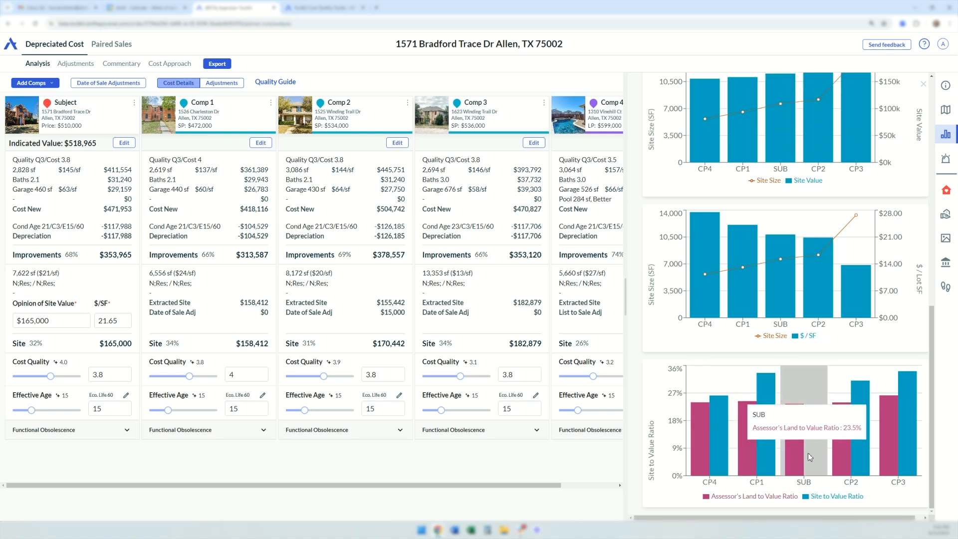
{"action": "mouse_move", "coordinate": [726, 424]}
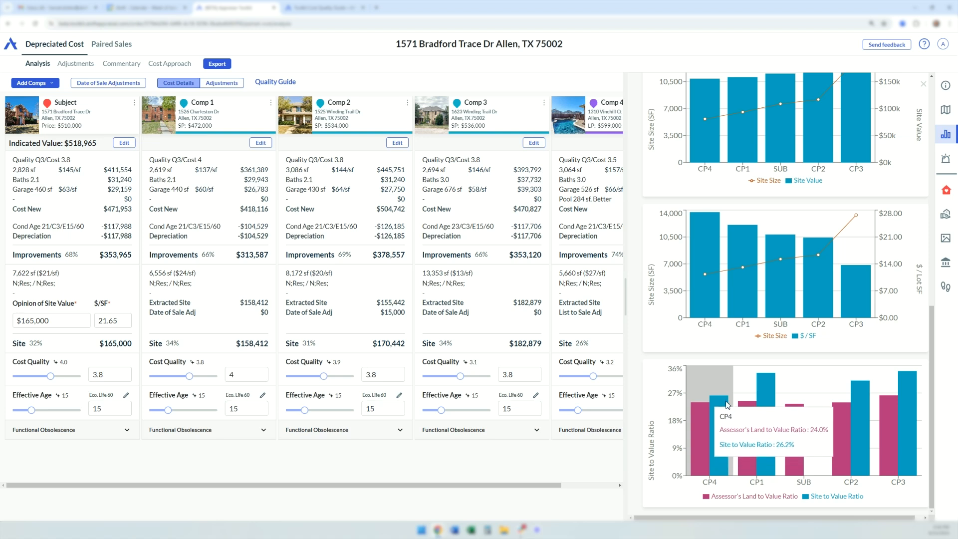
{"action": "left_click", "coordinate": [924, 87]}
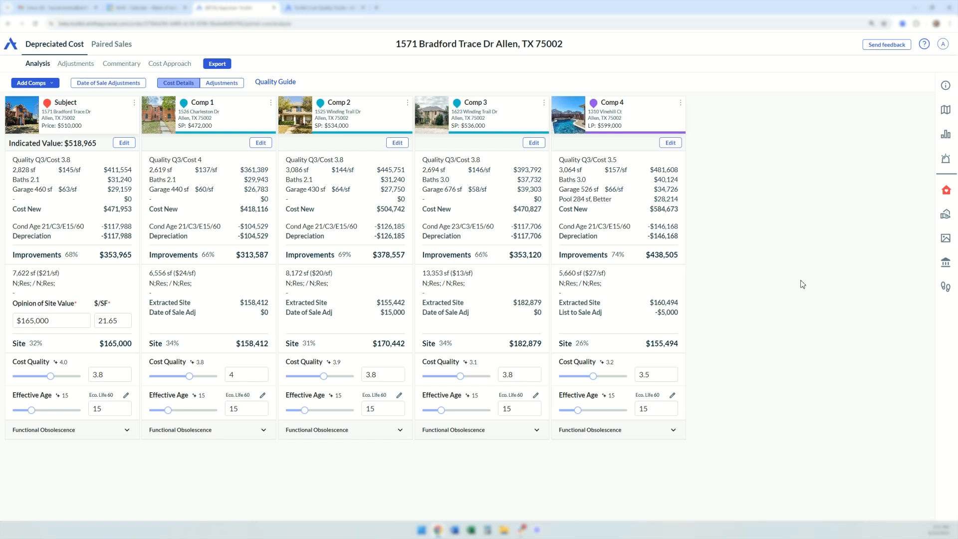
Step: Compare Comp 1's site and improvements values with the subject's improvements value
{"action": "left_click_drag", "start_coordinate": [241, 345], "coordinate": [269, 348]}
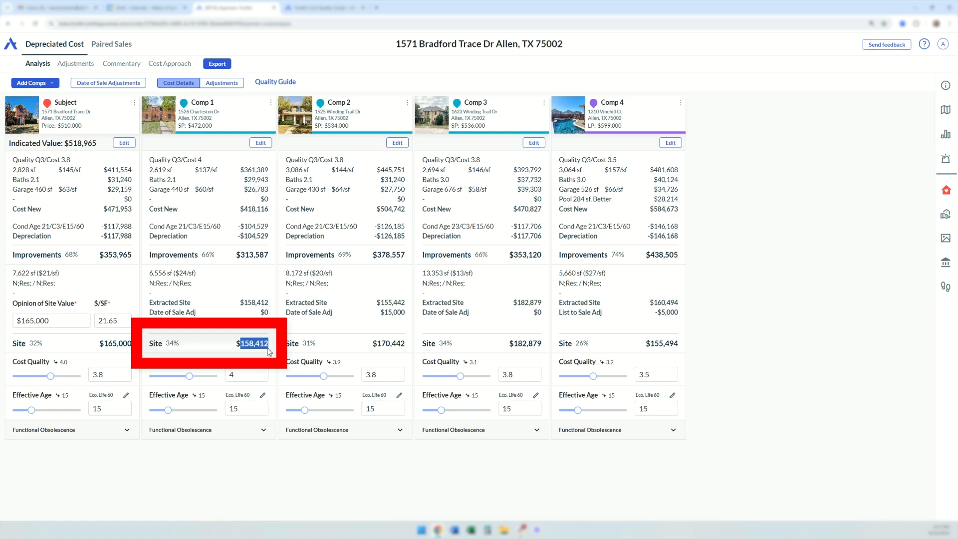
{"action": "left_click", "coordinate": [258, 347]}
{"action": "left_click_drag", "start_coordinate": [241, 344], "coordinate": [264, 344]}
{"action": "left_click_drag", "start_coordinate": [241, 255], "coordinate": [270, 255]}
{"action": "left_click", "coordinate": [766, 254]}
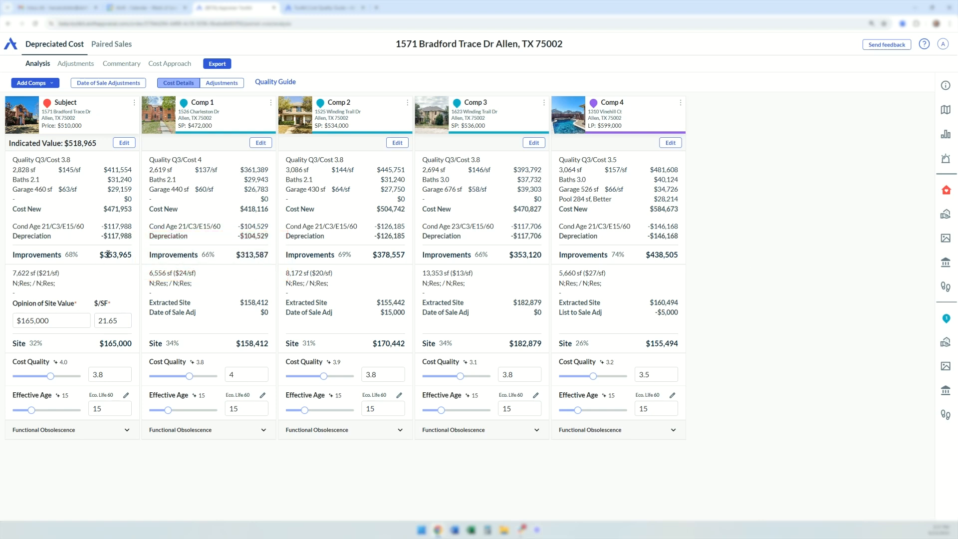
{"action": "left_click_drag", "start_coordinate": [106, 256], "coordinate": [126, 256]}
{"action": "left_click", "coordinate": [211, 253]}
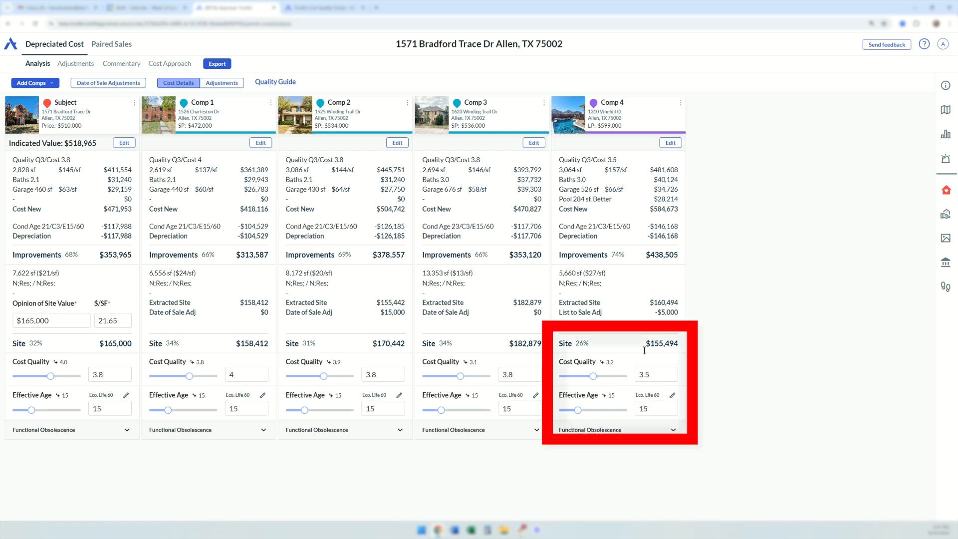
Step: Set Comp 4's cost quality to 2.9 and check its extracted site value
{"action": "left_click_drag", "start_coordinate": [595, 379], "coordinate": [588, 380]}
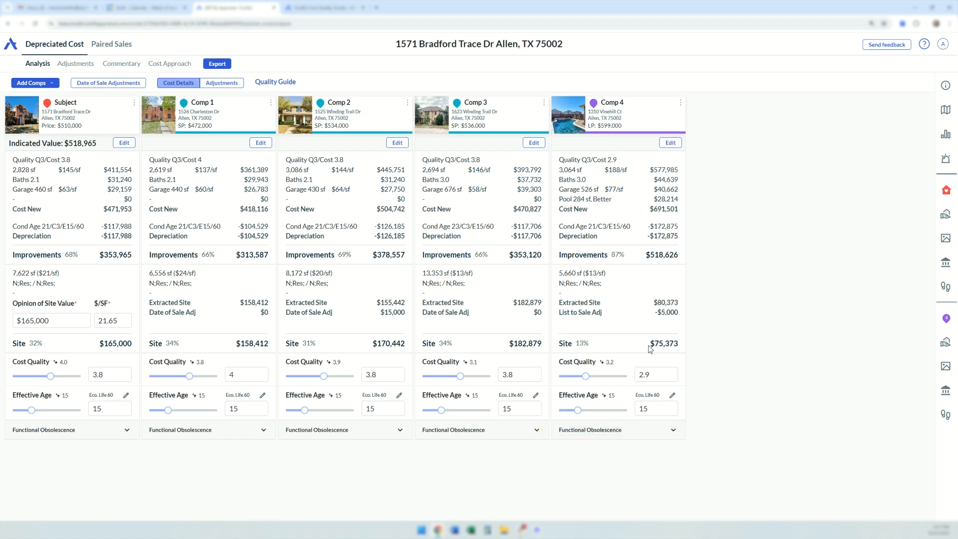
{"action": "left_click_drag", "start_coordinate": [655, 344], "coordinate": [666, 345]}
{"action": "left_click", "coordinate": [705, 353]}
Step: Add functional obsolescence of $65,000 to Comp 4
{"action": "left_click", "coordinate": [674, 430]}
{"action": "left_click", "coordinate": [595, 469]}
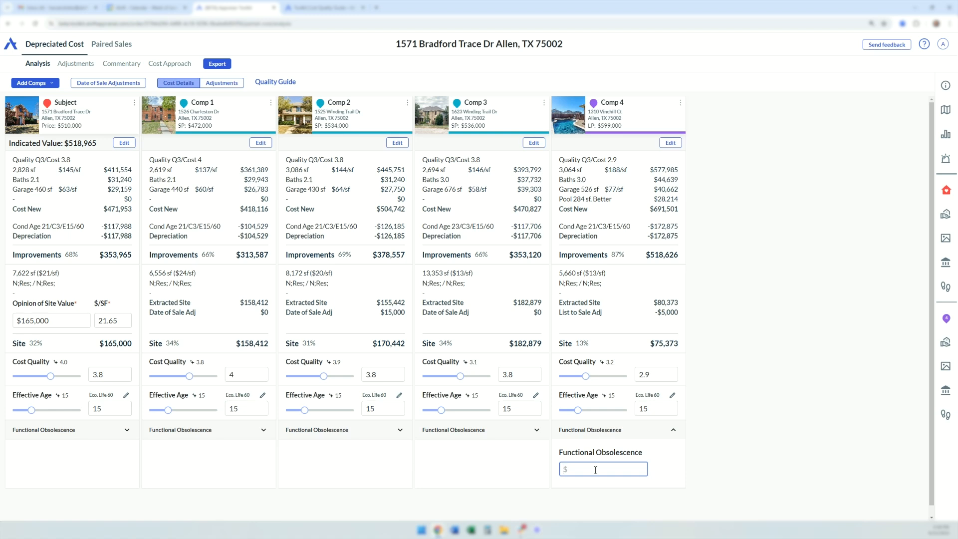
{"action": "type", "text": "650000"}
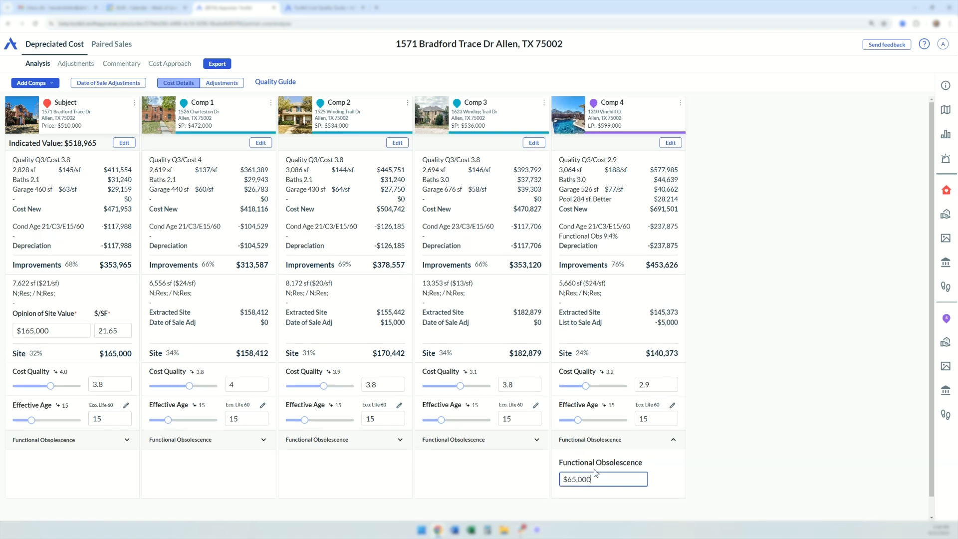
{"action": "left_click", "coordinate": [709, 440]}
Step: Set Comp 4's functional obsolescence to $0 for comparison, and restore it to $65,000
{"action": "left_click", "coordinate": [596, 480]}
{"action": "left_click_drag", "start_coordinate": [595, 480], "coordinate": [550, 492]}
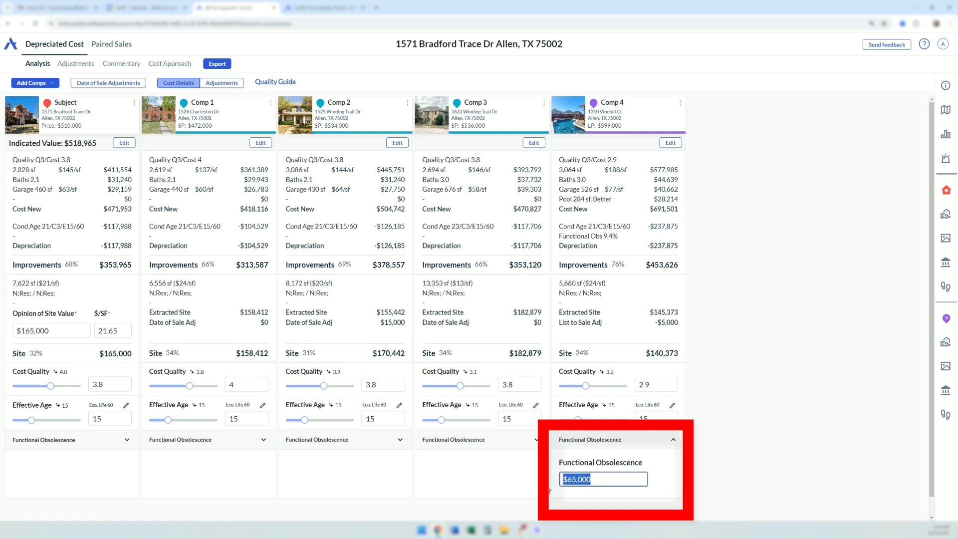
{"action": "type", "text": "0"}
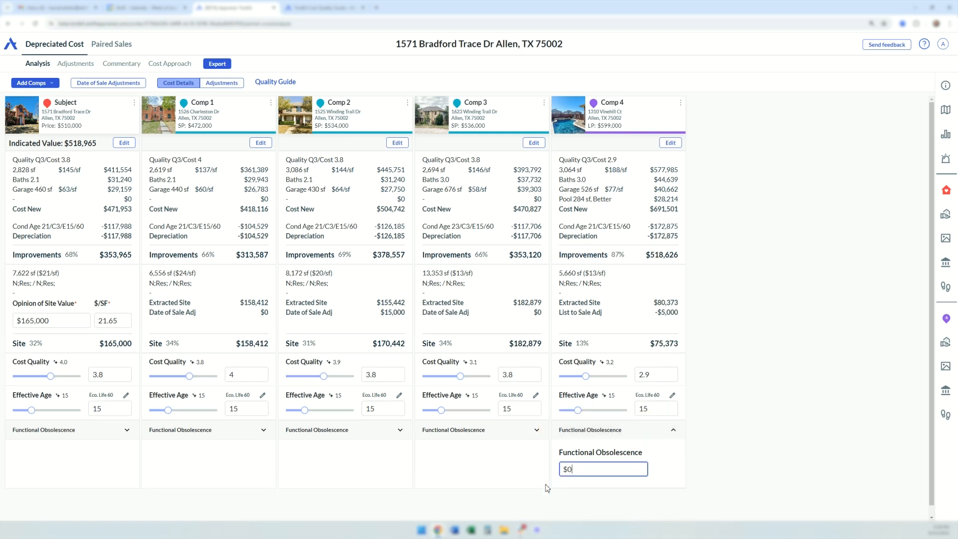
{"action": "left_click_drag", "start_coordinate": [575, 470], "coordinate": [548, 470]}
{"action": "type", "text": "65,000"}
{"action": "left_click", "coordinate": [731, 431]}
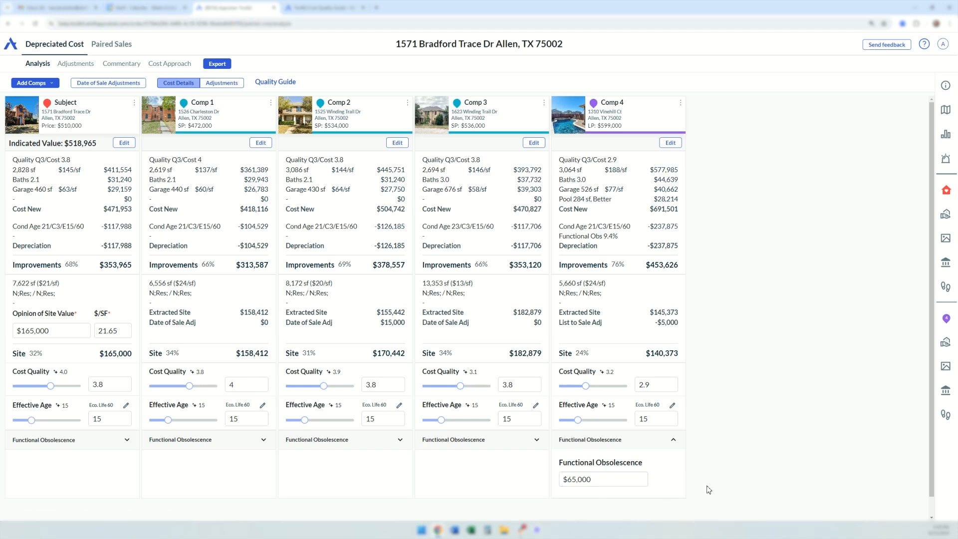
Step: Clear Comp 4's functional obsolescence and set its cost quality to 3.4
{"action": "left_click", "coordinate": [600, 481]}
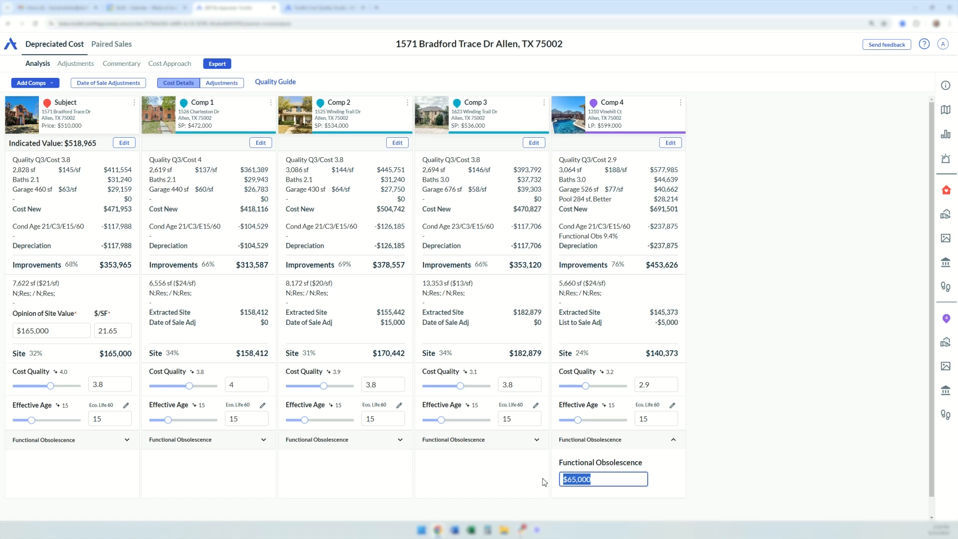
{"action": "key", "text": "BackSpace"}
{"action": "left_click", "coordinate": [674, 431]}
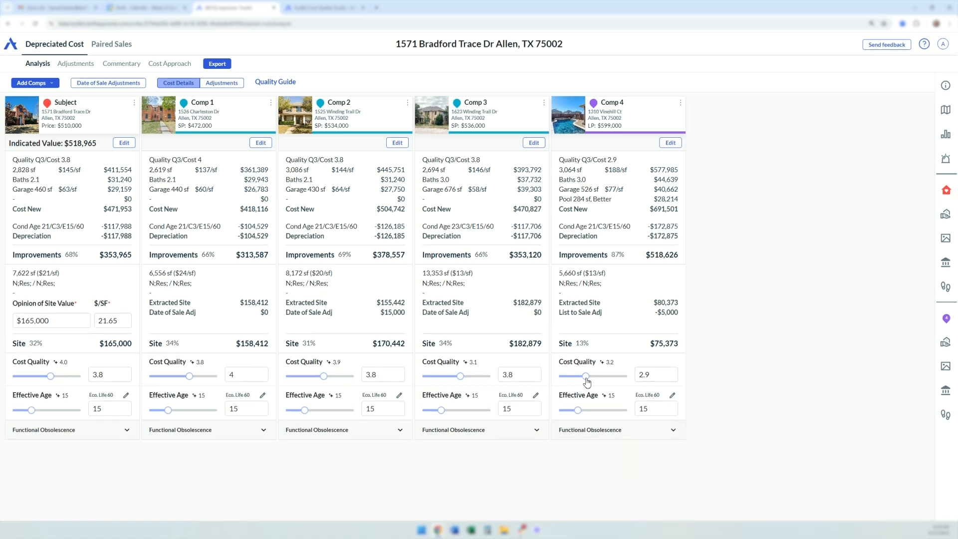
{"action": "left_click_drag", "start_coordinate": [587, 382], "coordinate": [593, 382]}
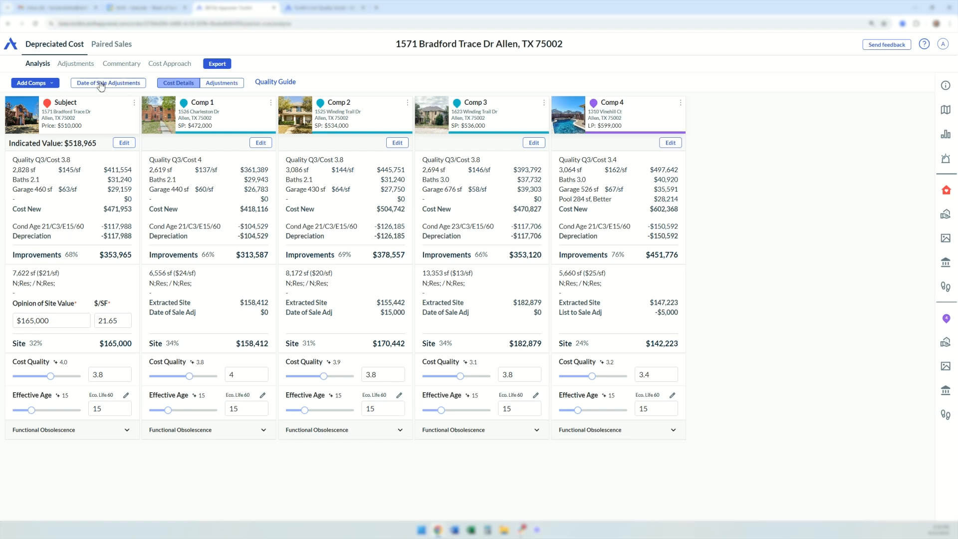
Step: Show the adjustments grid for the comps and turn off rounding and thresholds
{"action": "left_click", "coordinate": [75, 68]}
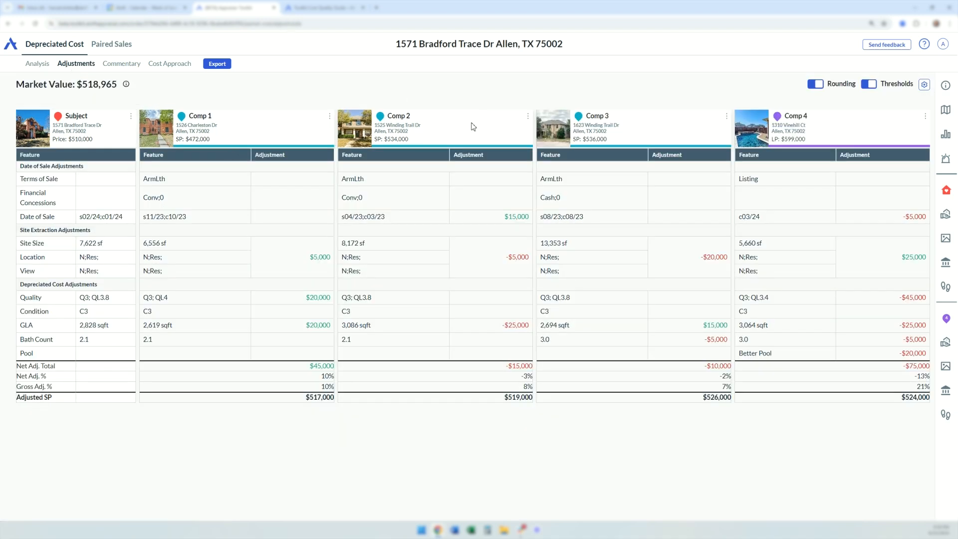
{"action": "left_click", "coordinate": [818, 88]}
{"action": "left_click", "coordinate": [869, 84]}
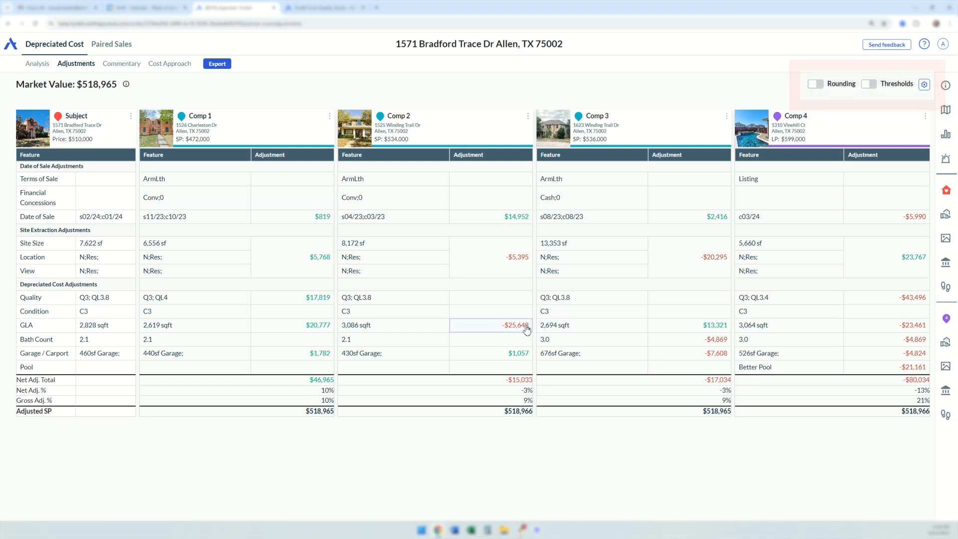
Step: Check the Main Dwelling calculation behind Comp 2's GLA adjustment, and examine the Site Extraction Adjustments explanation, table and charts from Comp 1
{"action": "left_click", "coordinate": [527, 329]}
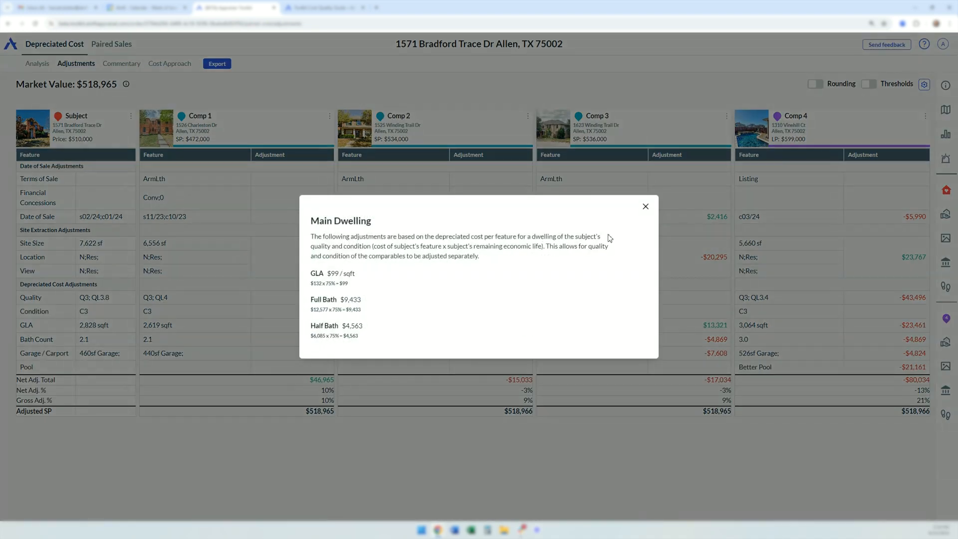
{"action": "left_click", "coordinate": [645, 207]}
{"action": "left_click", "coordinate": [280, 257]}
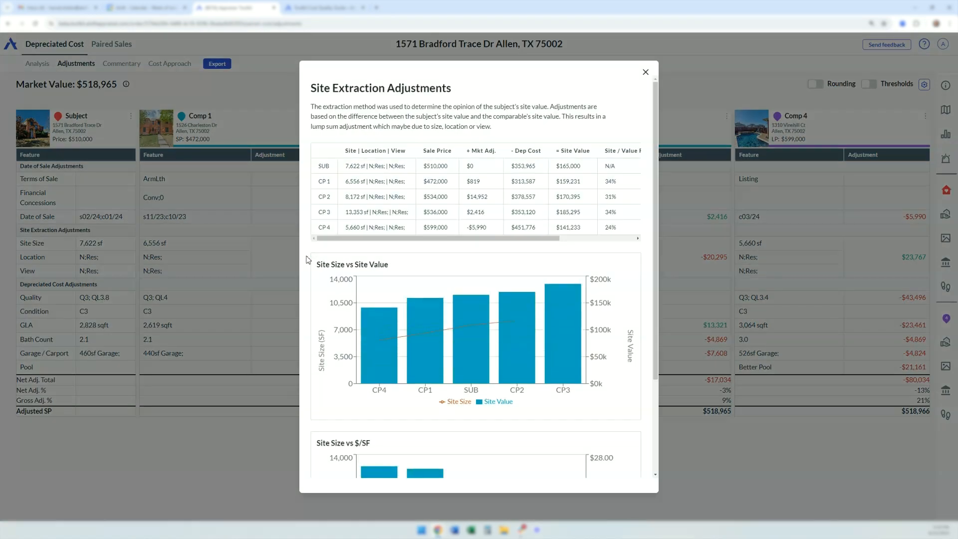
{"action": "scroll", "coordinate": [463, 170], "scroll_direction": "down", "scroll_amount": 2}
{"action": "scroll", "coordinate": [573, 241], "scroll_direction": "down", "scroll_amount": 1}
{"action": "scroll", "coordinate": [619, 289], "scroll_direction": "up", "scroll_amount": 3}
{"action": "scroll", "coordinate": [548, 189], "scroll_direction": "down", "scroll_amount": 2}
{"action": "scroll", "coordinate": [548, 188], "scroll_direction": "up", "scroll_amount": 2}
{"action": "left_click_drag", "start_coordinate": [573, 107], "coordinate": [386, 120]}
{"action": "left_click", "coordinate": [460, 119]}
{"action": "left_click_drag", "start_coordinate": [425, 183], "coordinate": [582, 182]}
{"action": "left_click", "coordinate": [644, 74]}
Step: View the details behind Comp 2's site extraction and GLA adjustments, and close them
{"action": "left_click", "coordinate": [511, 259]}
{"action": "left_click", "coordinate": [640, 78]}
{"action": "left_click", "coordinate": [509, 321]}
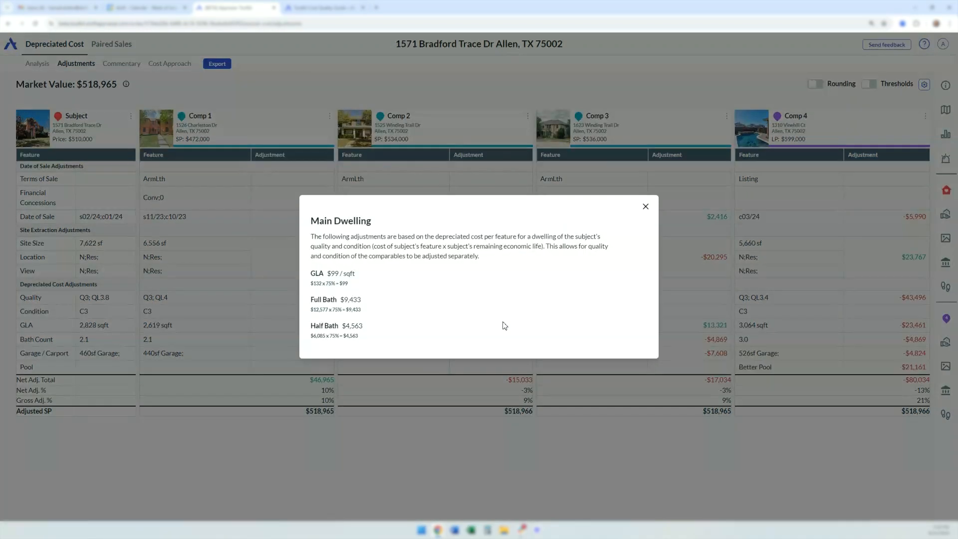
{"action": "left_click", "coordinate": [645, 206]}
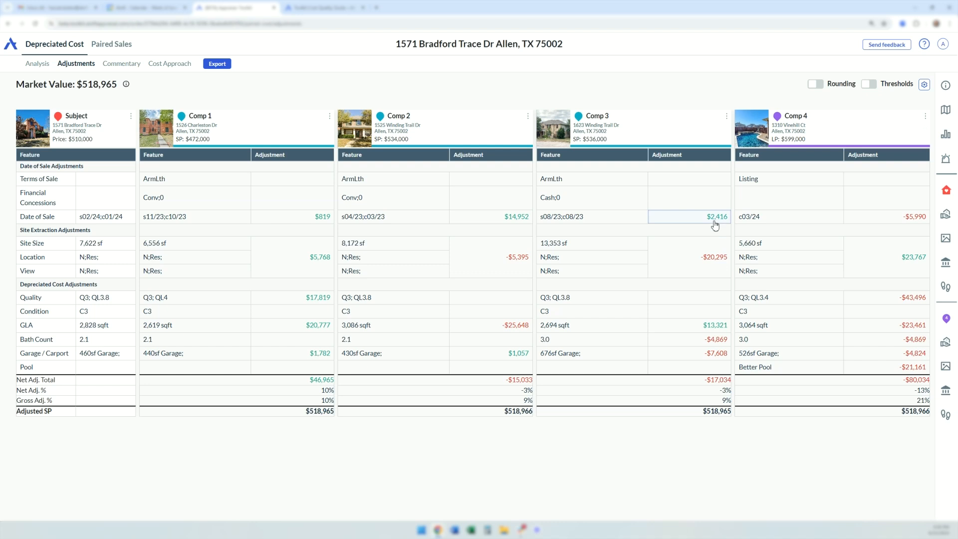
Step: View Comp 4's listing details and close them
{"action": "left_click", "coordinate": [862, 131]}
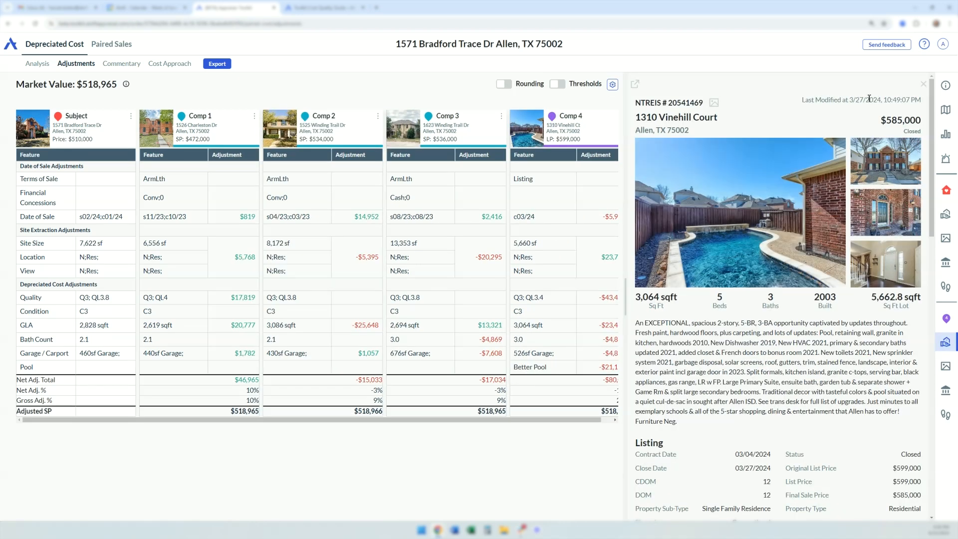
{"action": "left_click", "coordinate": [922, 85]}
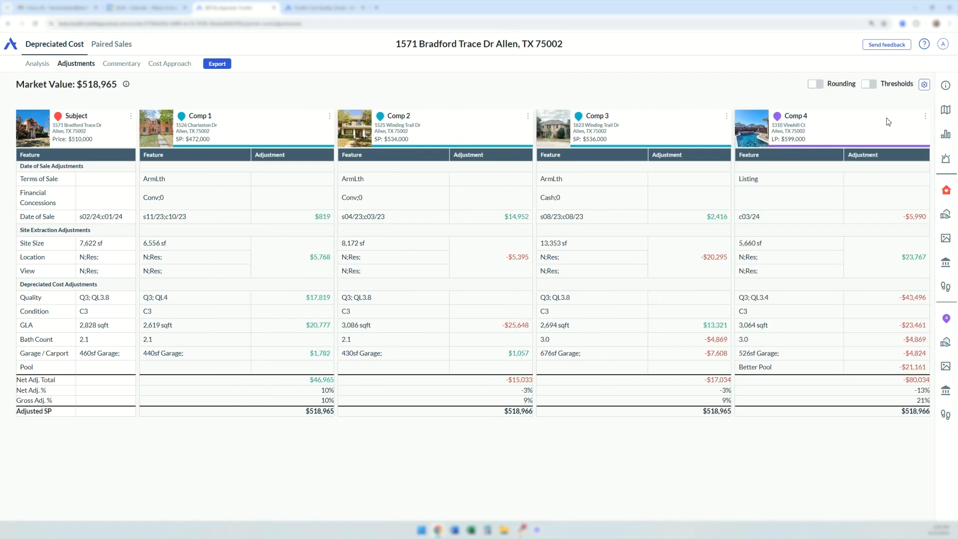
Step: Set adjustment rounding to the nearest $1000, with a custom rule that rounds Condition adjustments to the nearest $5000
{"action": "left_click", "coordinate": [925, 86]}
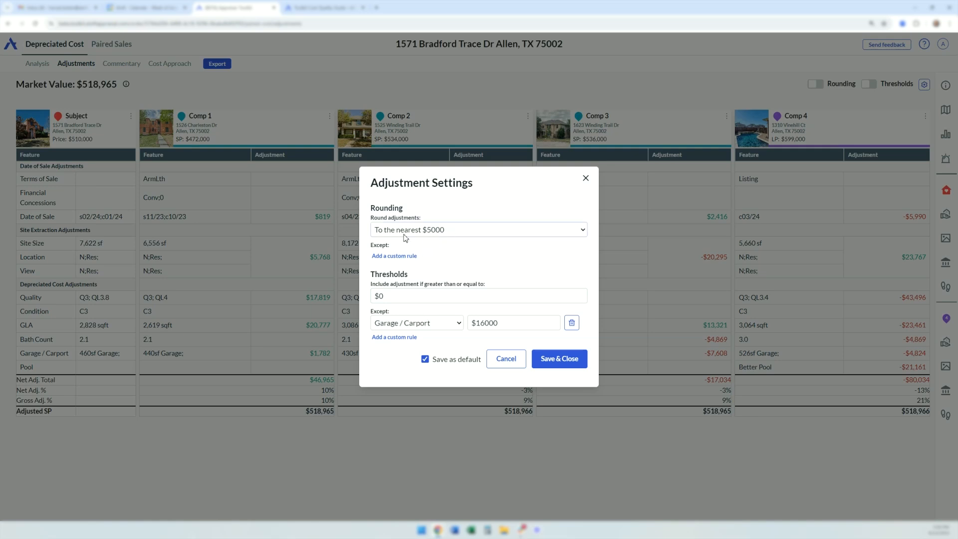
{"action": "left_click", "coordinate": [460, 232]}
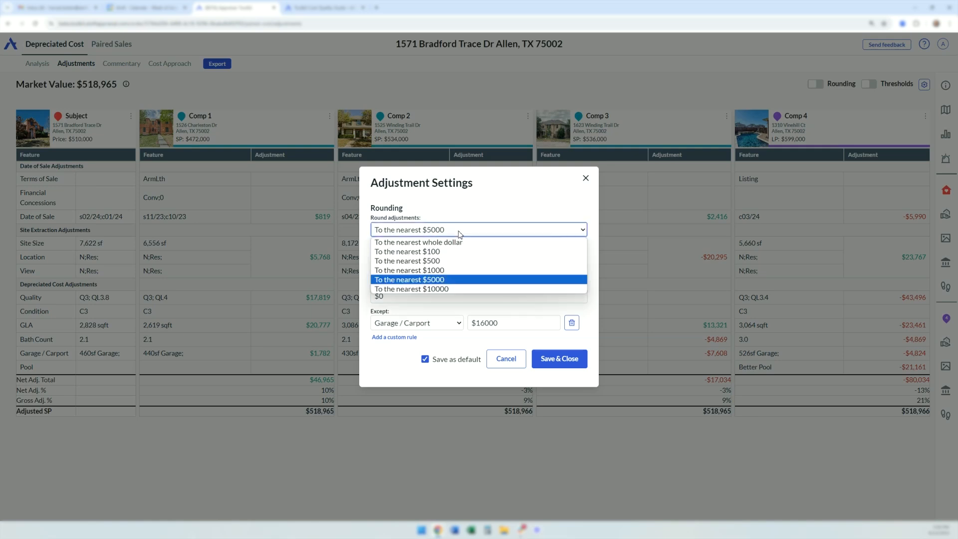
{"action": "left_click", "coordinate": [438, 270]}
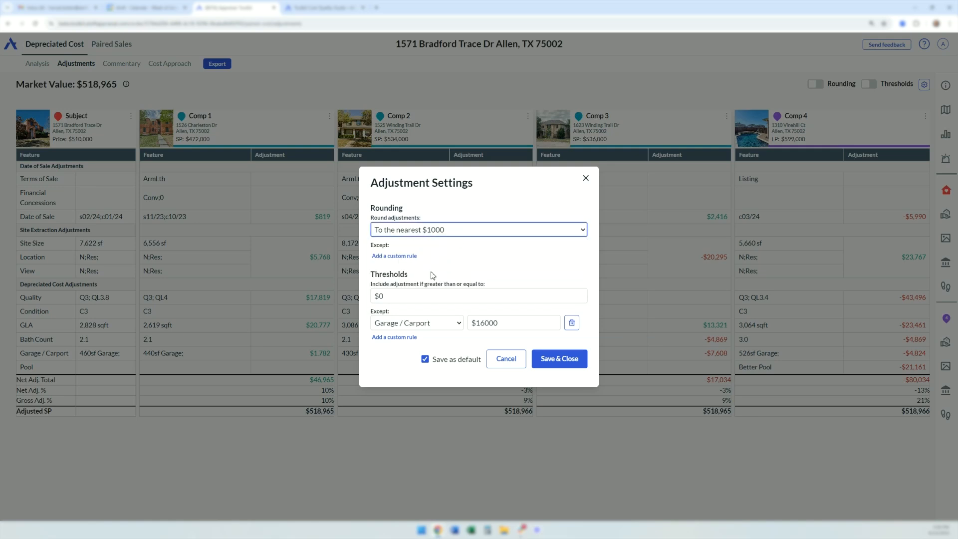
{"action": "left_click", "coordinate": [404, 257]}
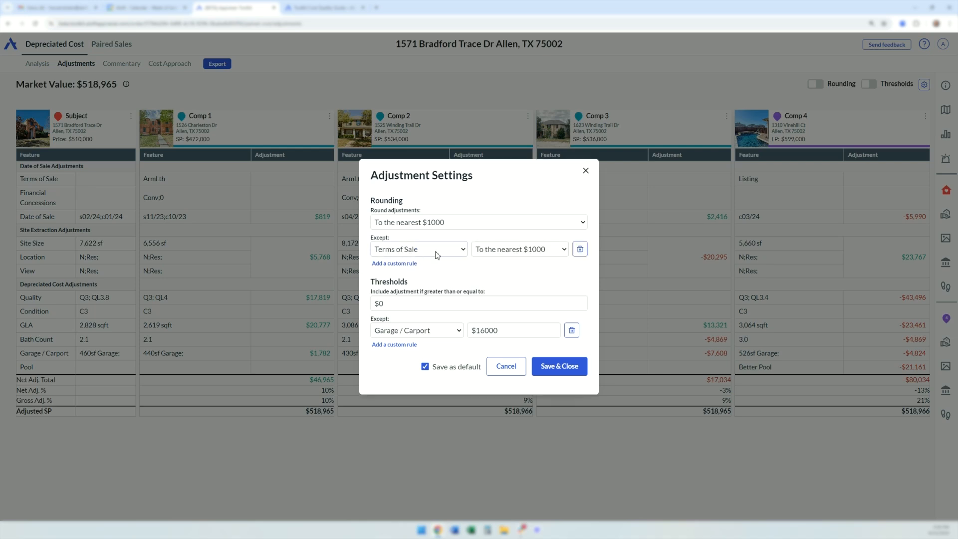
{"action": "left_click", "coordinate": [460, 252]}
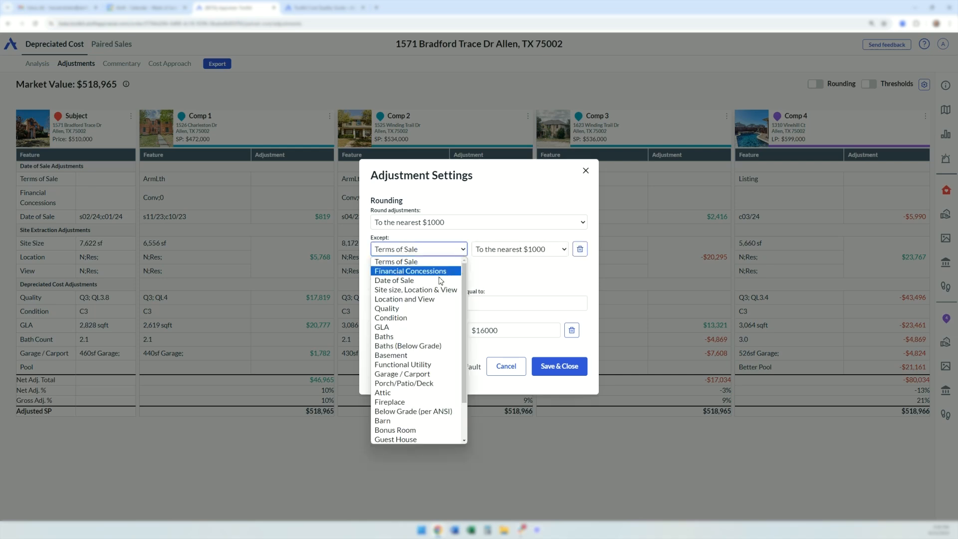
{"action": "left_click", "coordinate": [398, 318]}
{"action": "left_click", "coordinate": [549, 254]}
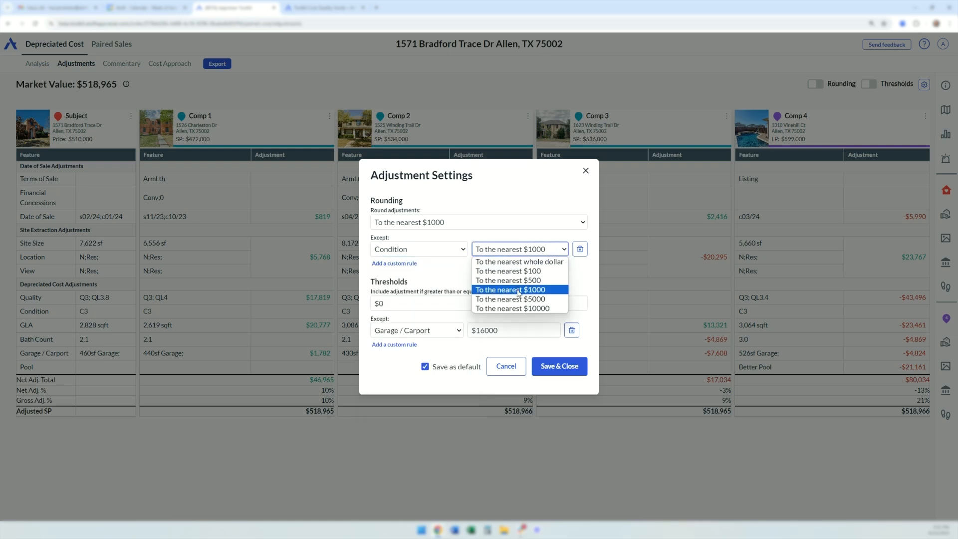
{"action": "left_click", "coordinate": [494, 299]}
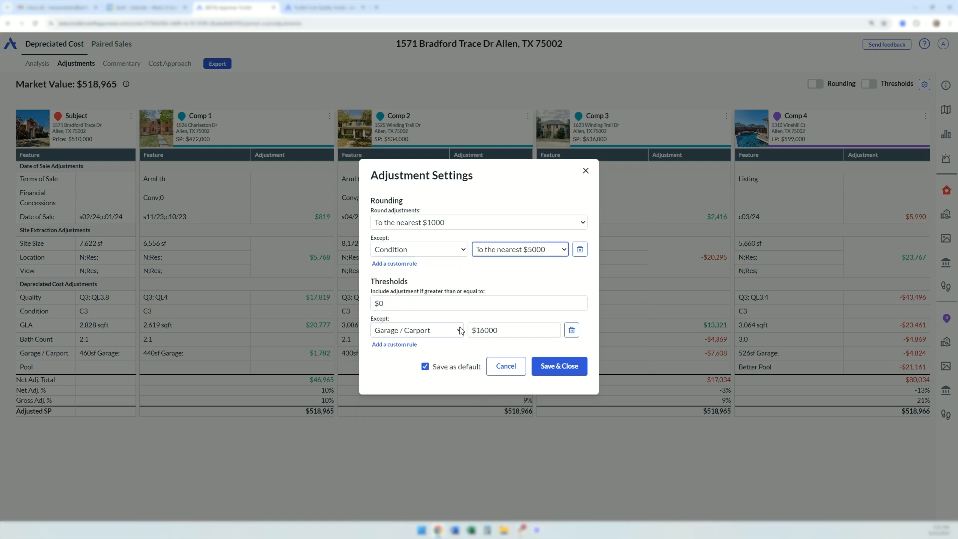
Step: Set the Garage / Carport threshold to $5000 and the general adjustment threshold to $2000, and save the adjustment settings
{"action": "double_click", "coordinate": [499, 331]}
{"action": "type", "text": "5000"}
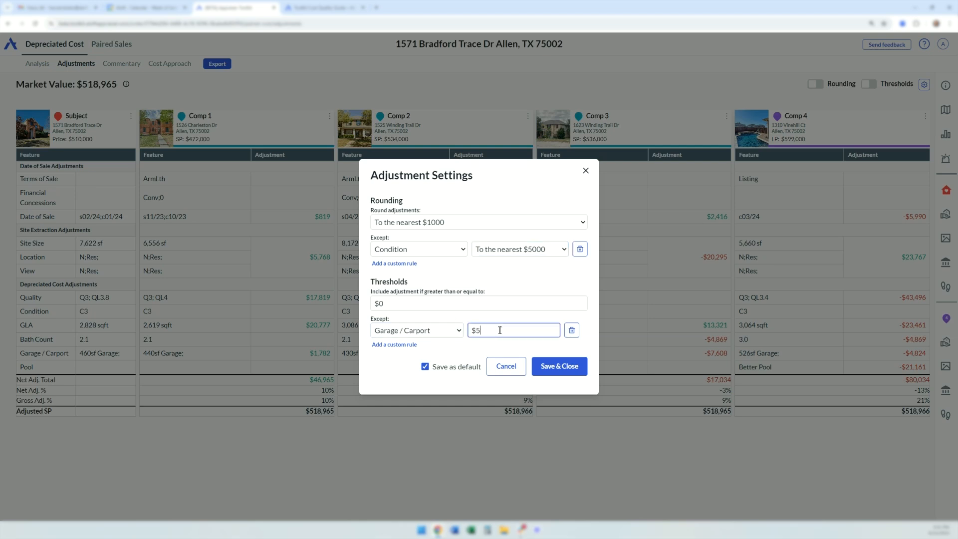
{"action": "left_click", "coordinate": [477, 348]}
{"action": "double_click", "coordinate": [413, 304]}
{"action": "type", "text": "1"}
{"action": "left_click", "coordinate": [492, 350]}
{"action": "left_click_drag", "start_coordinate": [400, 304], "coordinate": [371, 306]}
{"action": "type", "text": "$2000"}
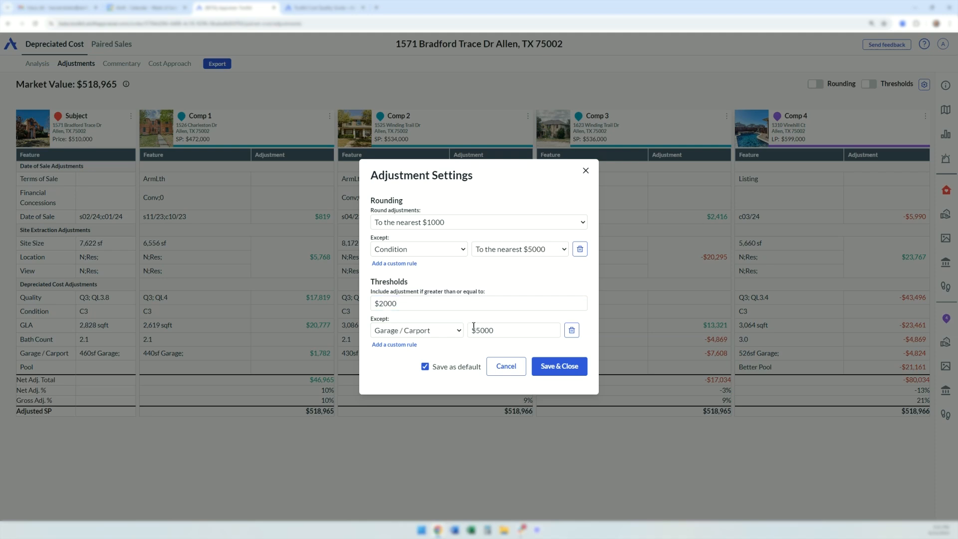
{"action": "left_click", "coordinate": [555, 366]}
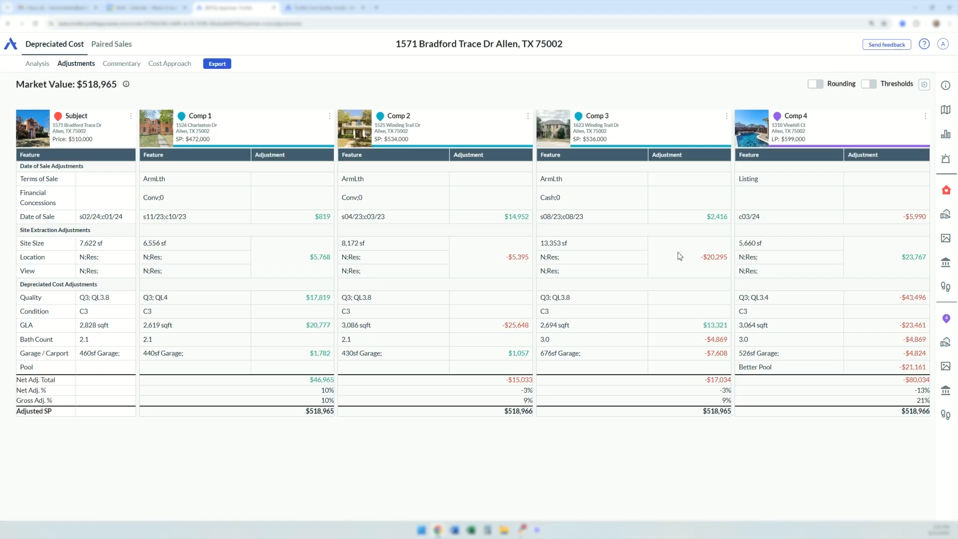
Step: Turn on rounding and thresholds for the comps' adjustments grid
{"action": "left_click", "coordinate": [817, 85]}
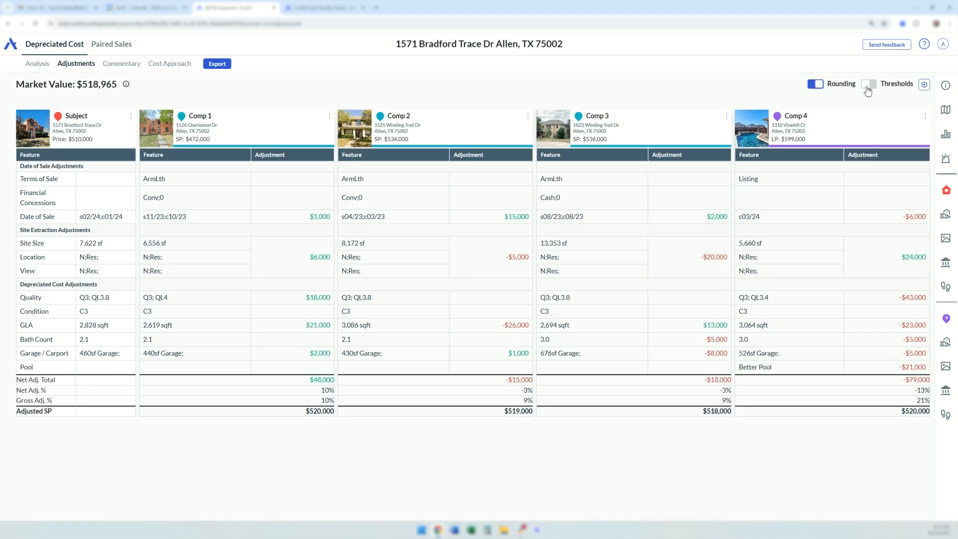
{"action": "left_click", "coordinate": [869, 86]}
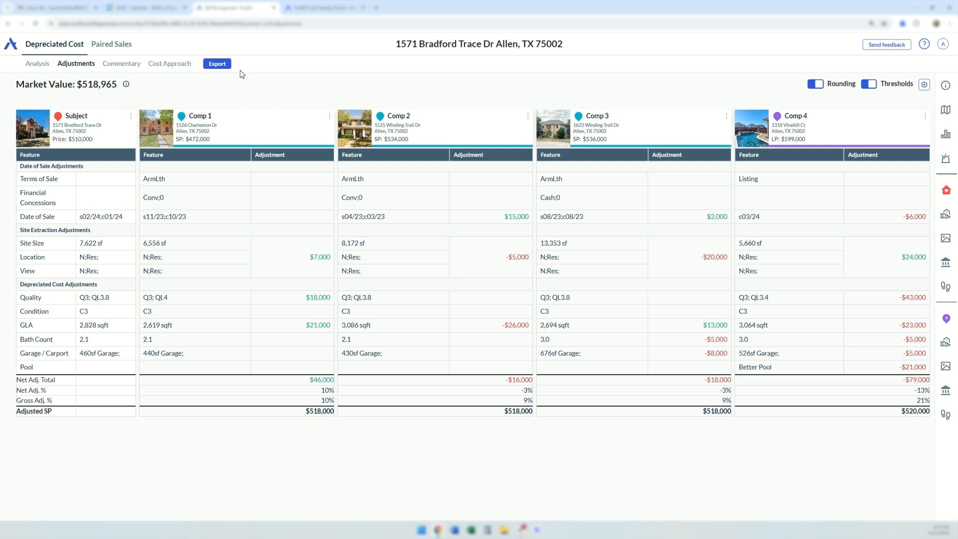
Step: Review the Depreciated Cost commentary from beginning to end, and examine the Cost Approach table
{"action": "left_click", "coordinate": [132, 80]}
{"action": "scroll", "coordinate": [210, 243], "scroll_direction": "down", "scroll_amount": 6}
{"action": "scroll", "coordinate": [208, 244], "scroll_direction": "up", "scroll_amount": 7}
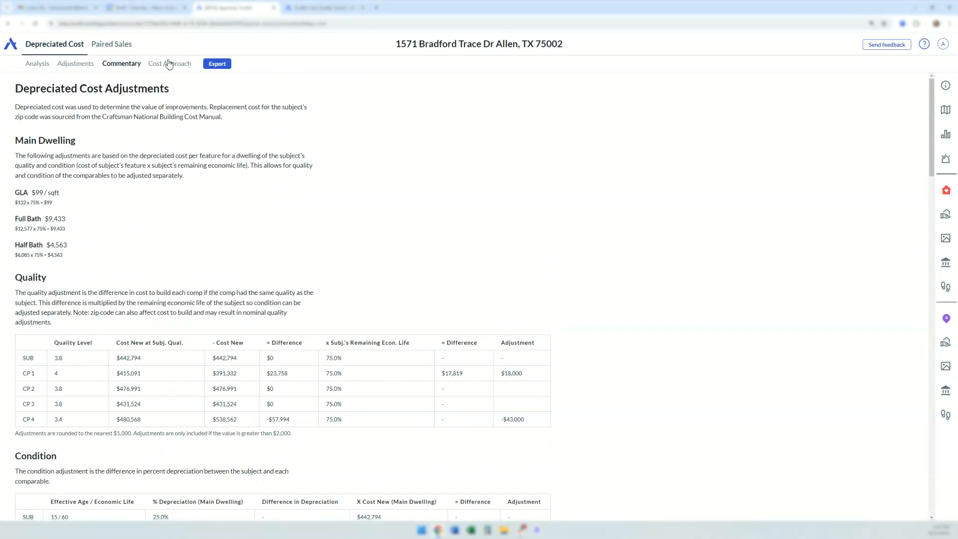
{"action": "left_click", "coordinate": [169, 64]}
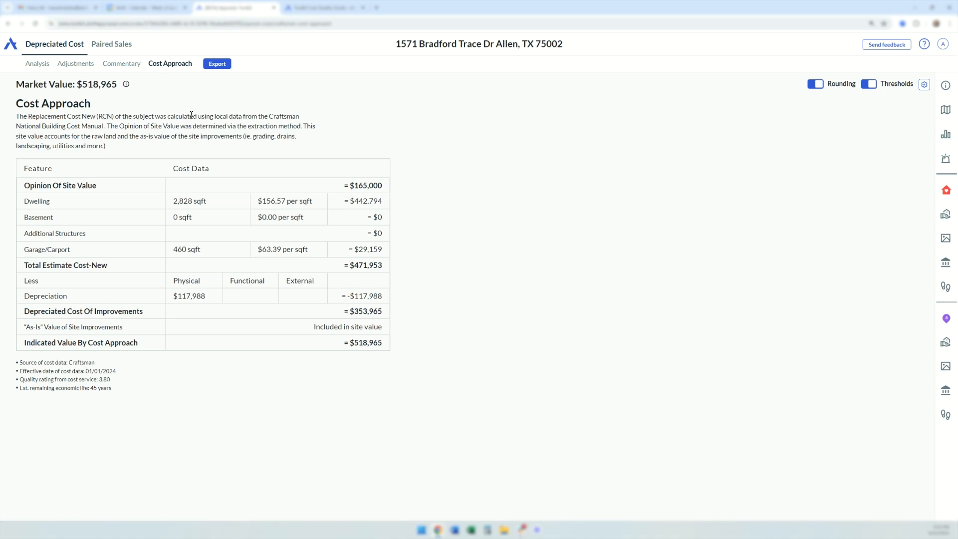
Step: Start an export of the analysis in the Total (.tdcx) format
{"action": "left_click", "coordinate": [217, 64]}
{"action": "left_click", "coordinate": [376, 280]}
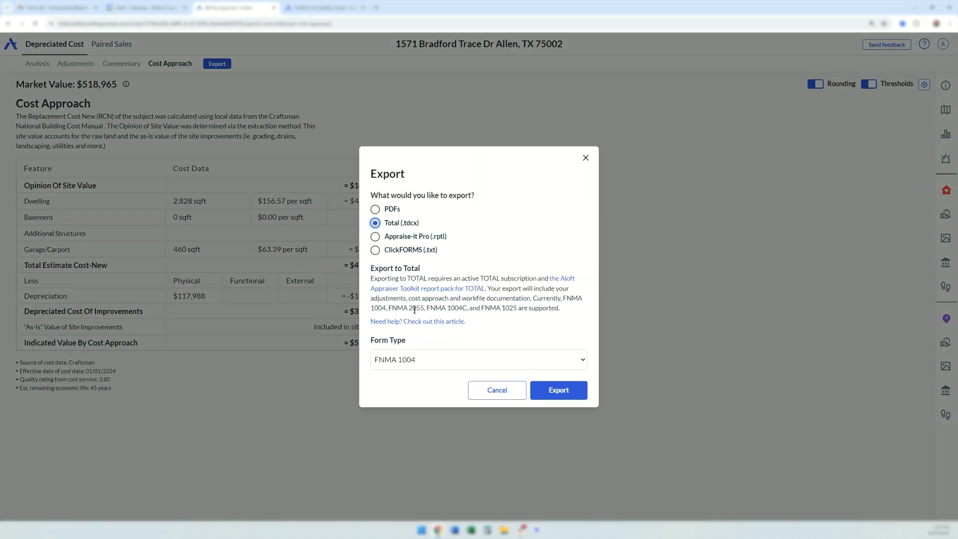